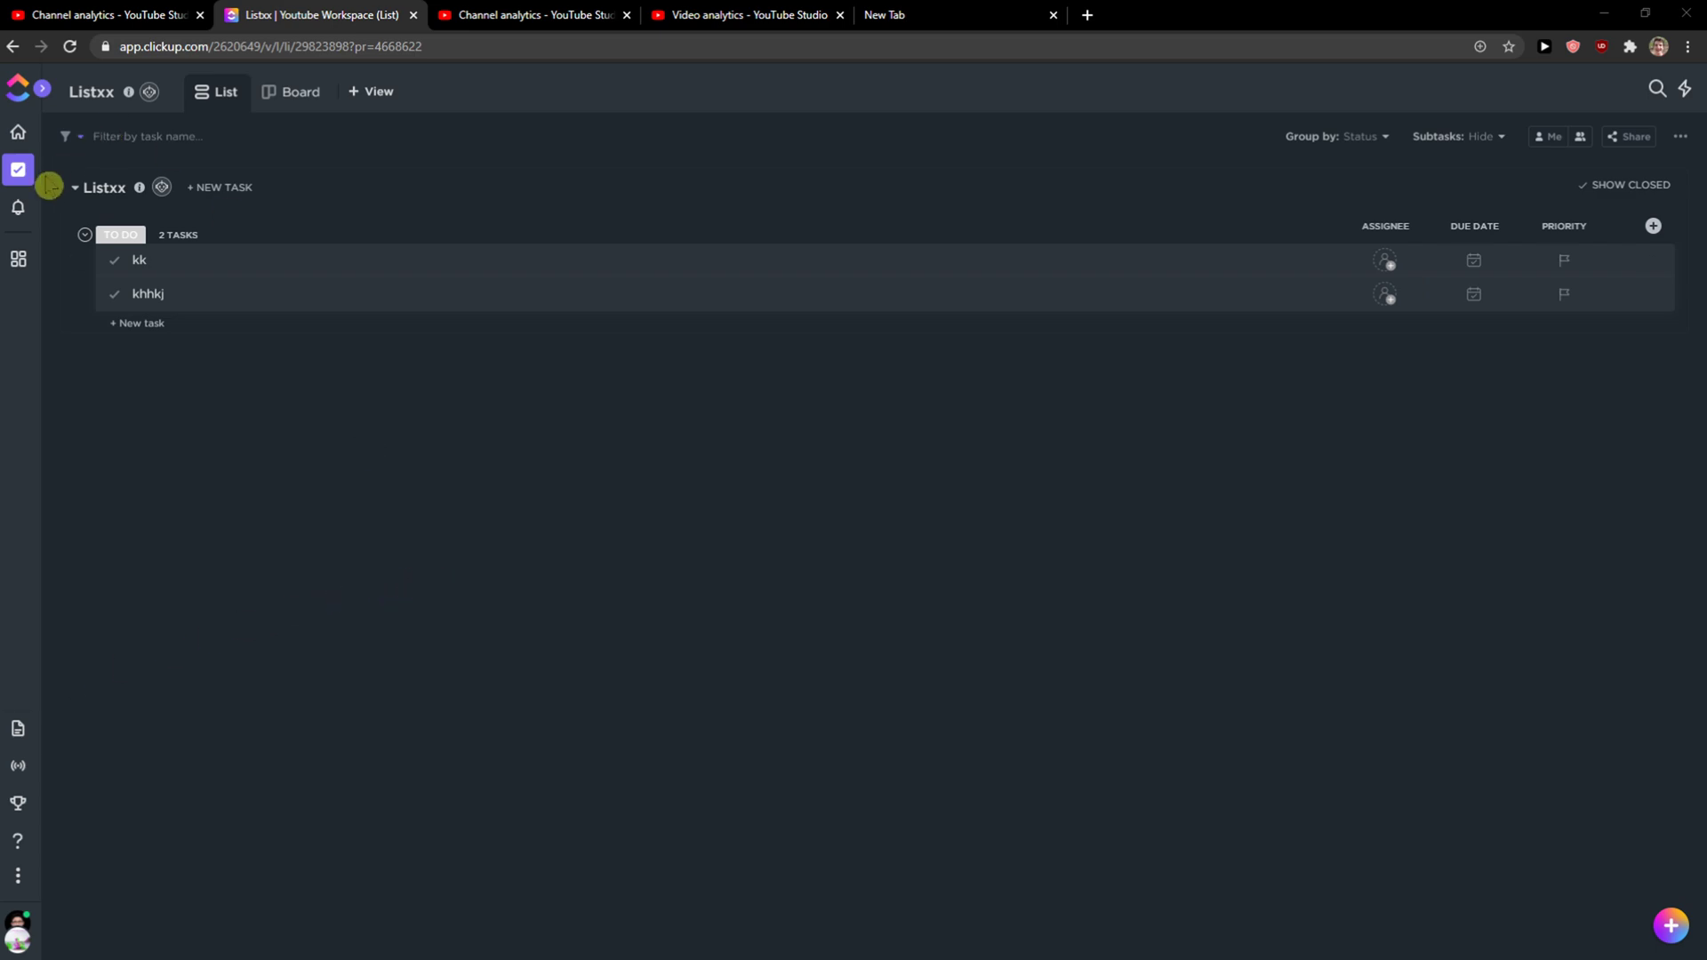
# Expand Space in the sidebar and open the SEO management folder
pyautogui.moveTo(19, 186)
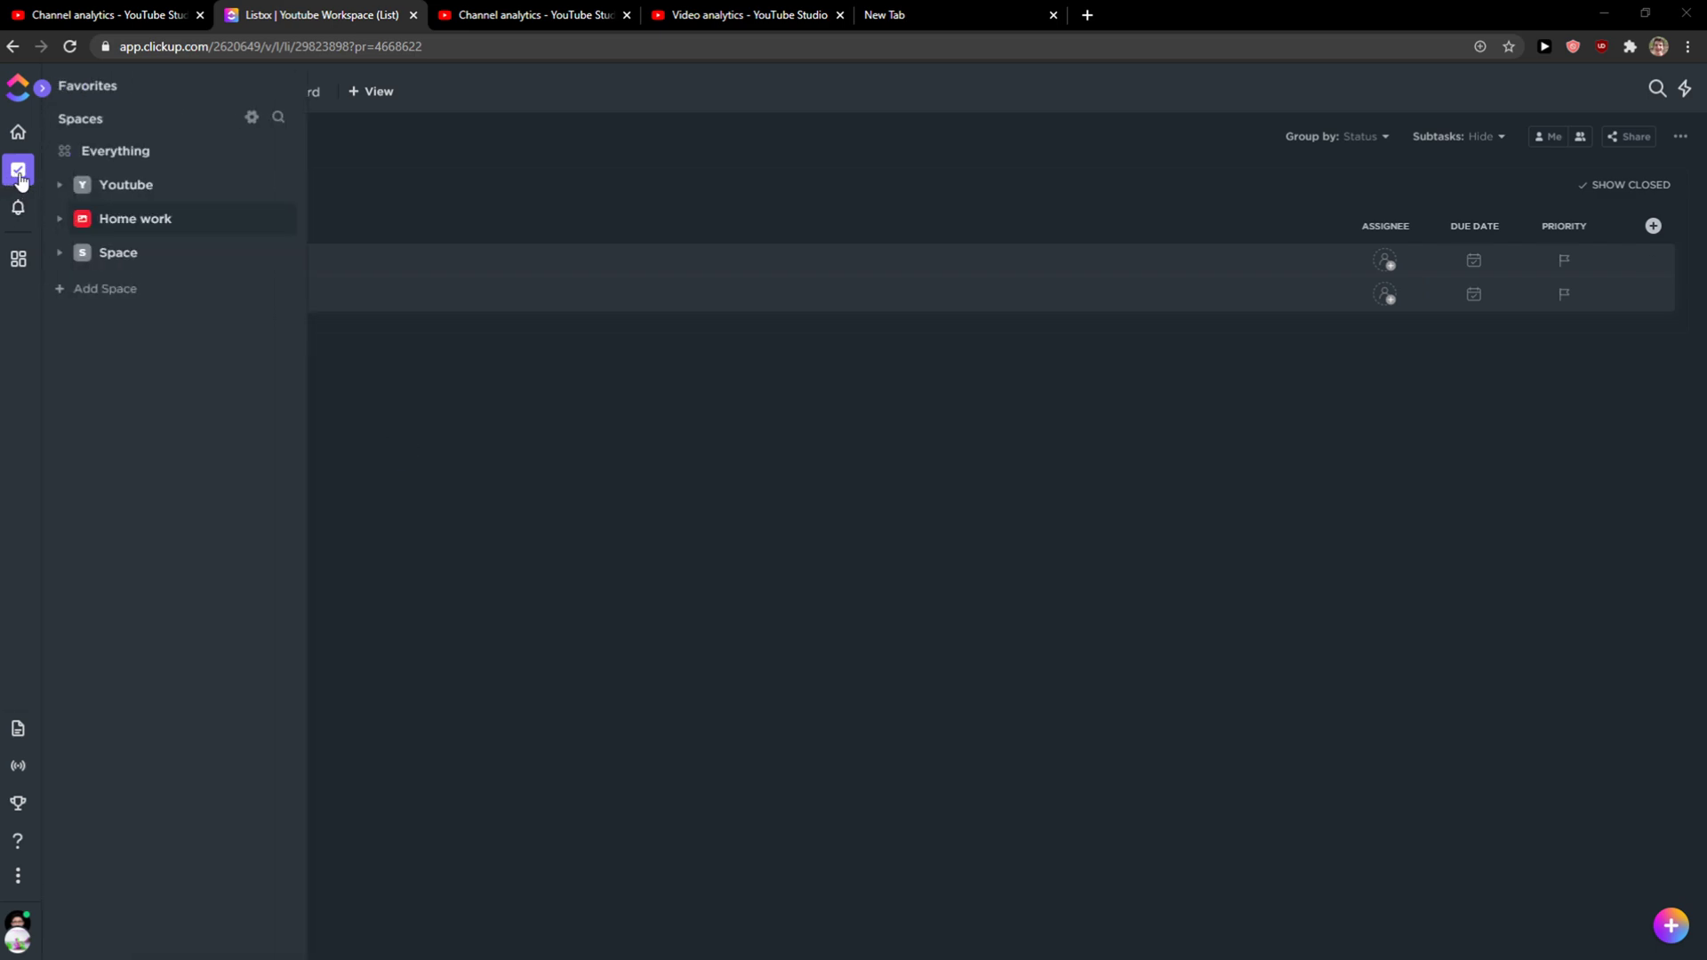
pyautogui.click(124, 258)
pyautogui.click(130, 365)
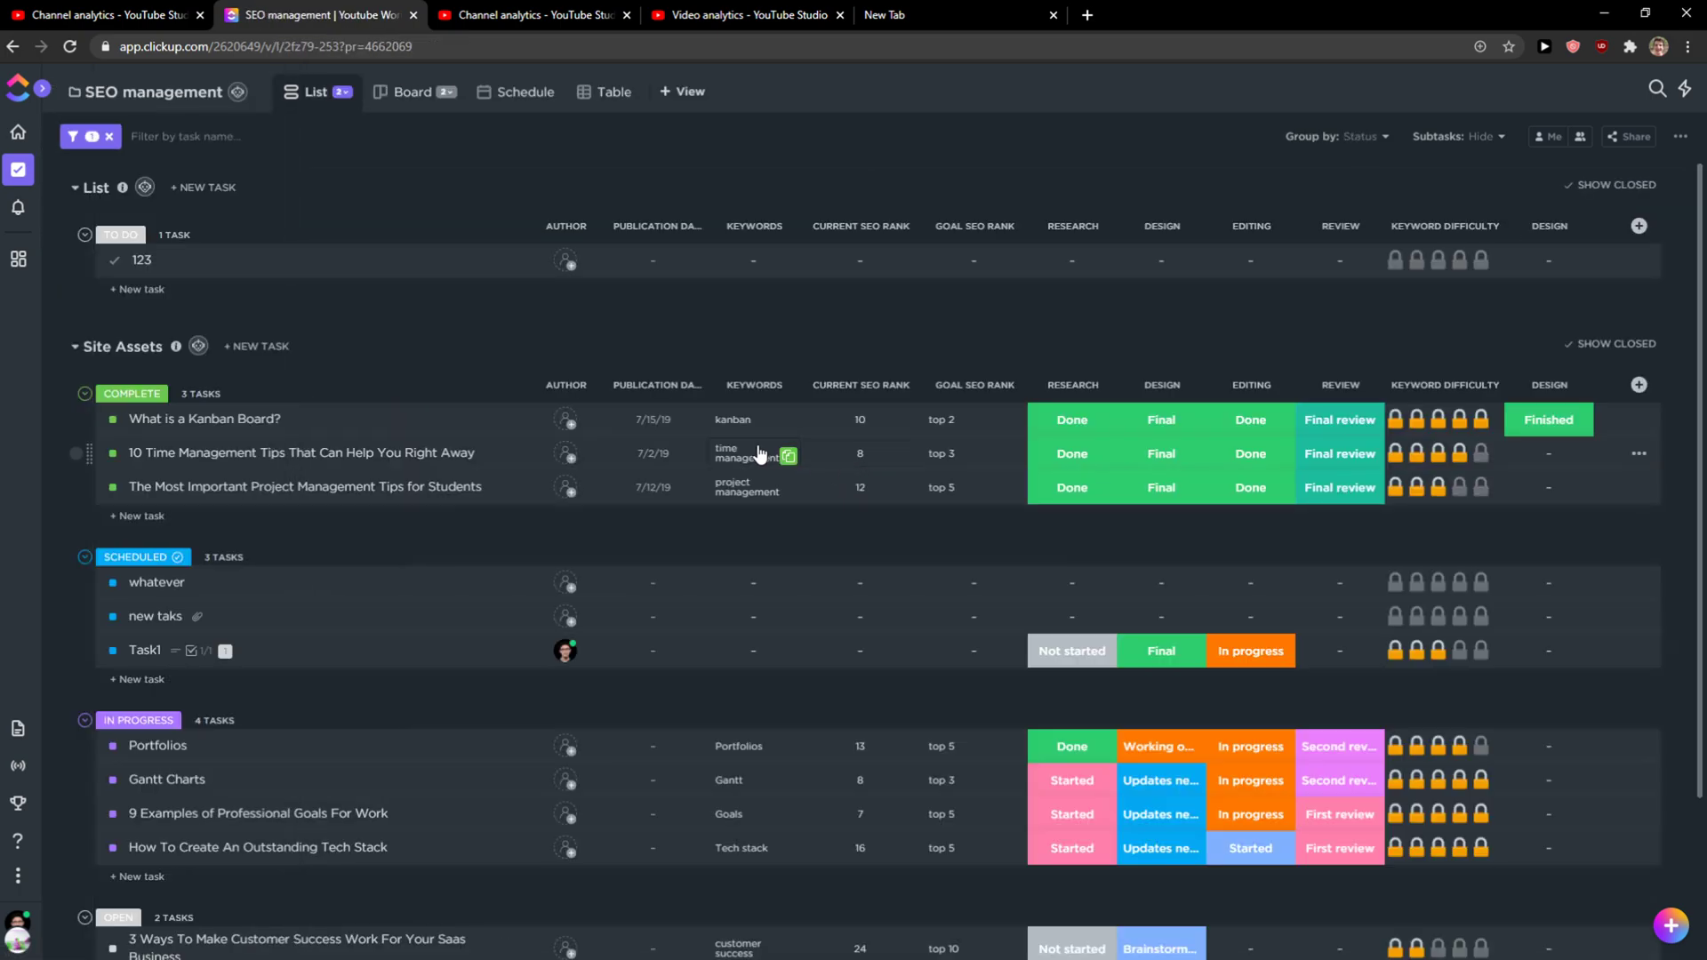
pyautogui.scroll(-2, 800, 458)
pyautogui.scroll(2, 530, 322)
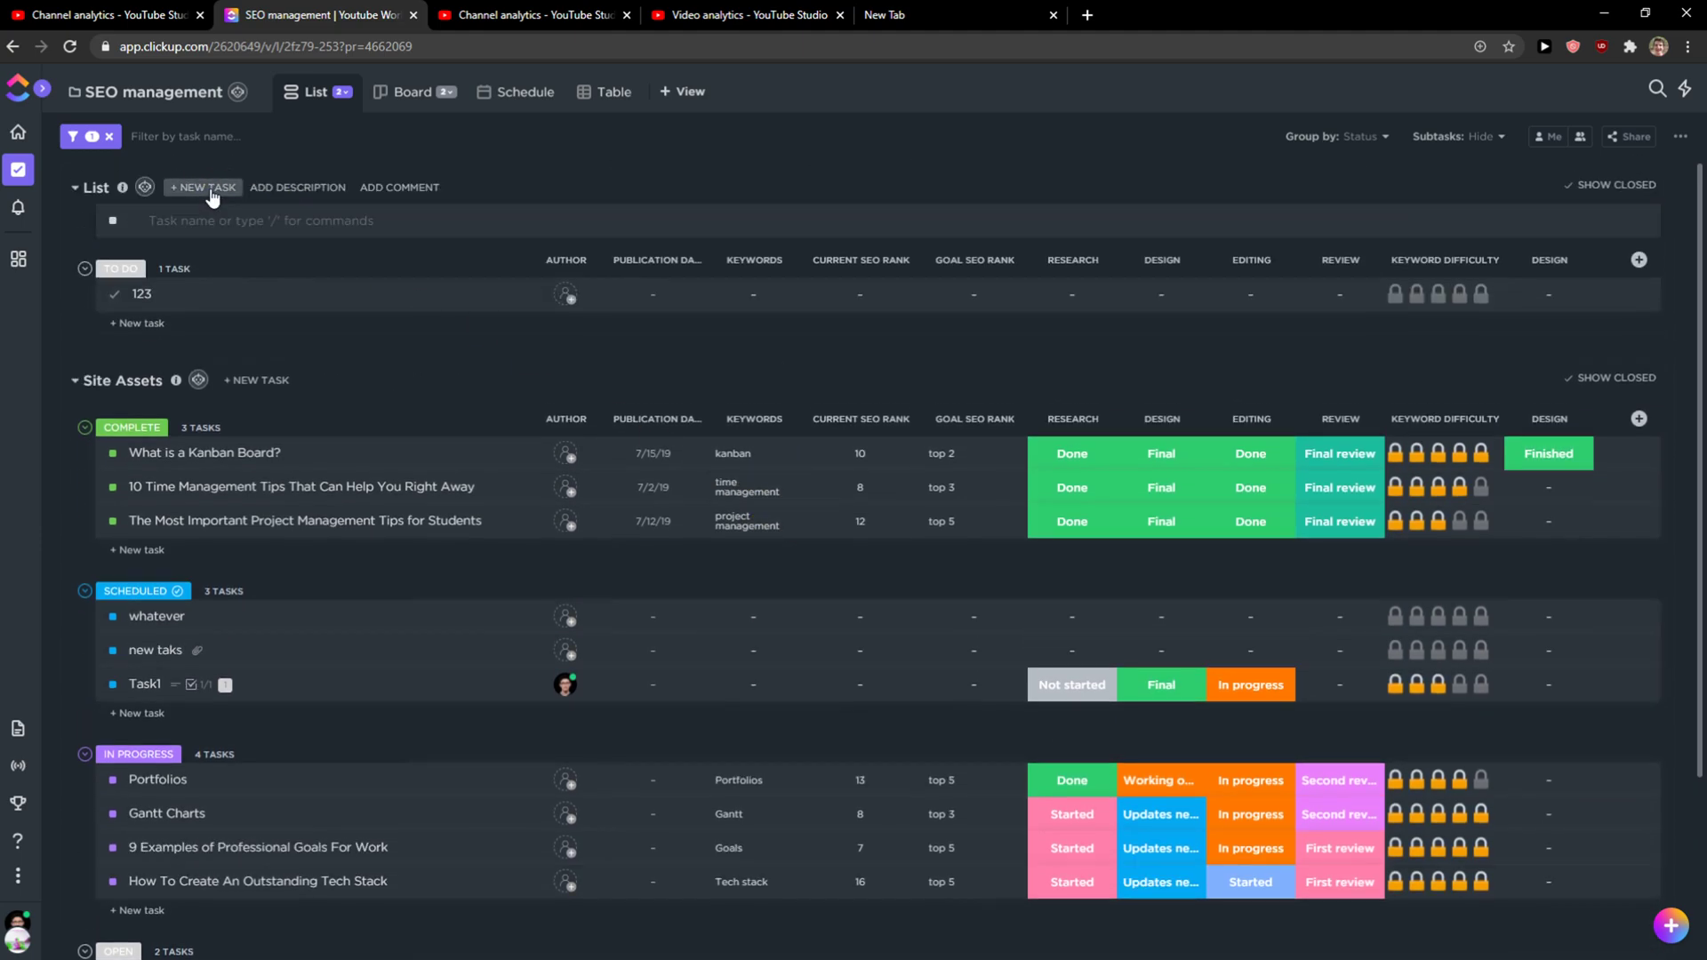
# Create a task named 'SEO Analyzation of competition' in the List's TO DO group
pyautogui.click(208, 188)
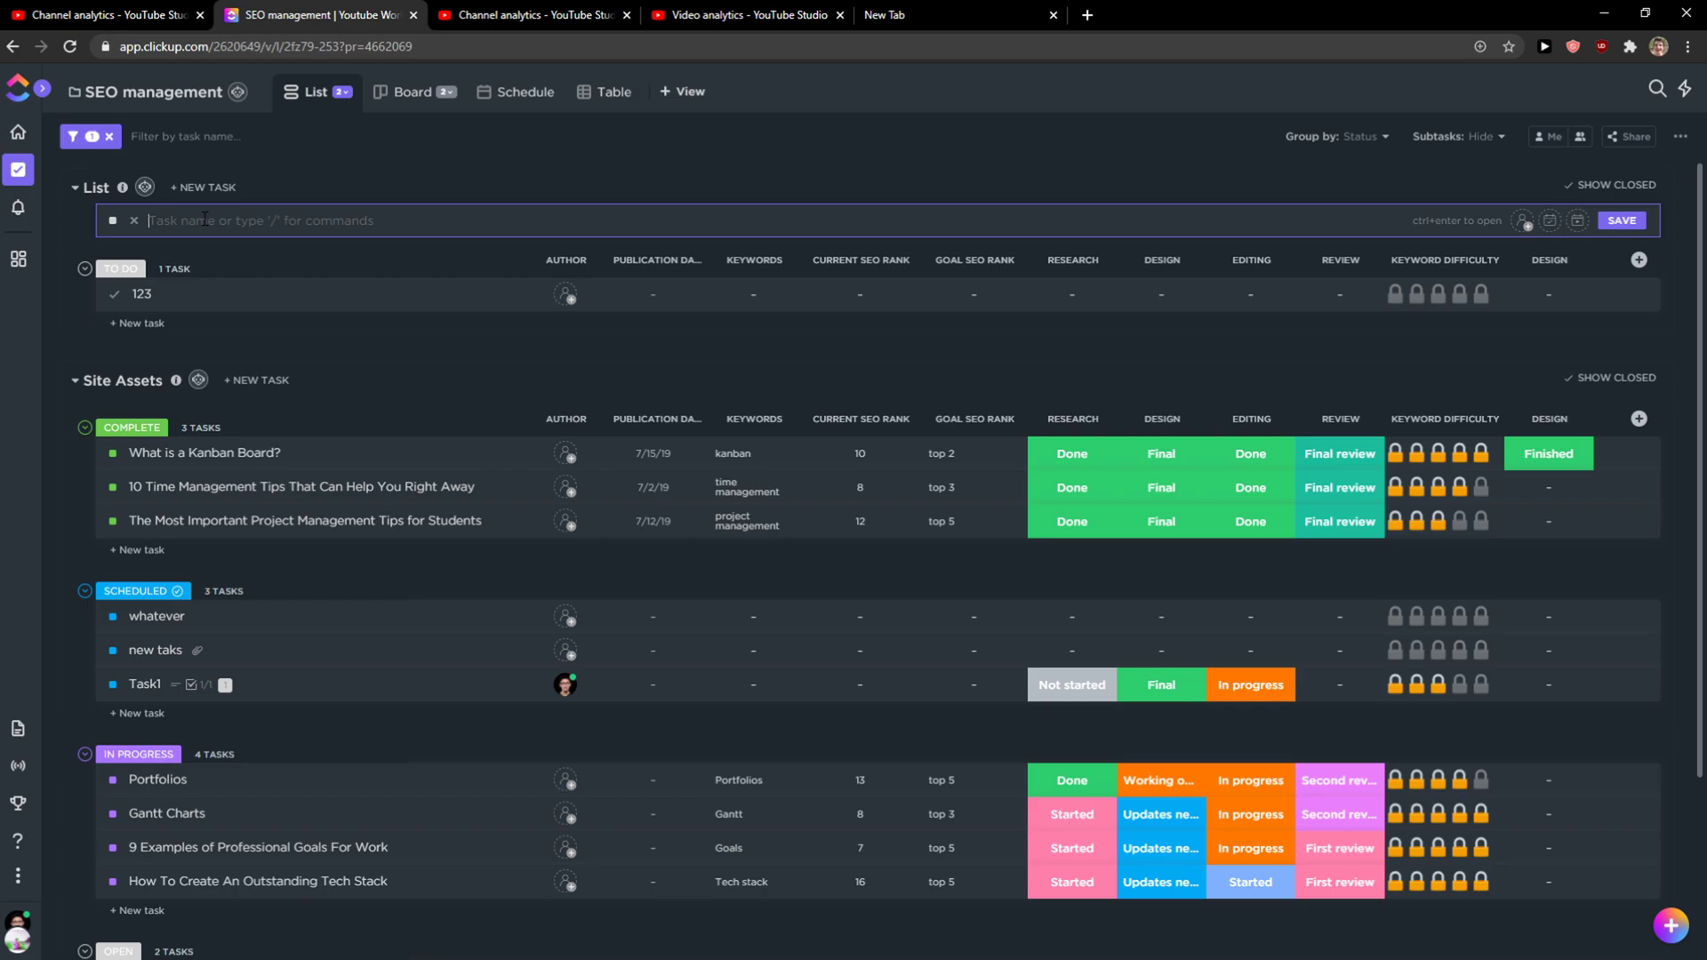
pyautogui.write('SEO Analyzation of competition')
pyautogui.press('Return')
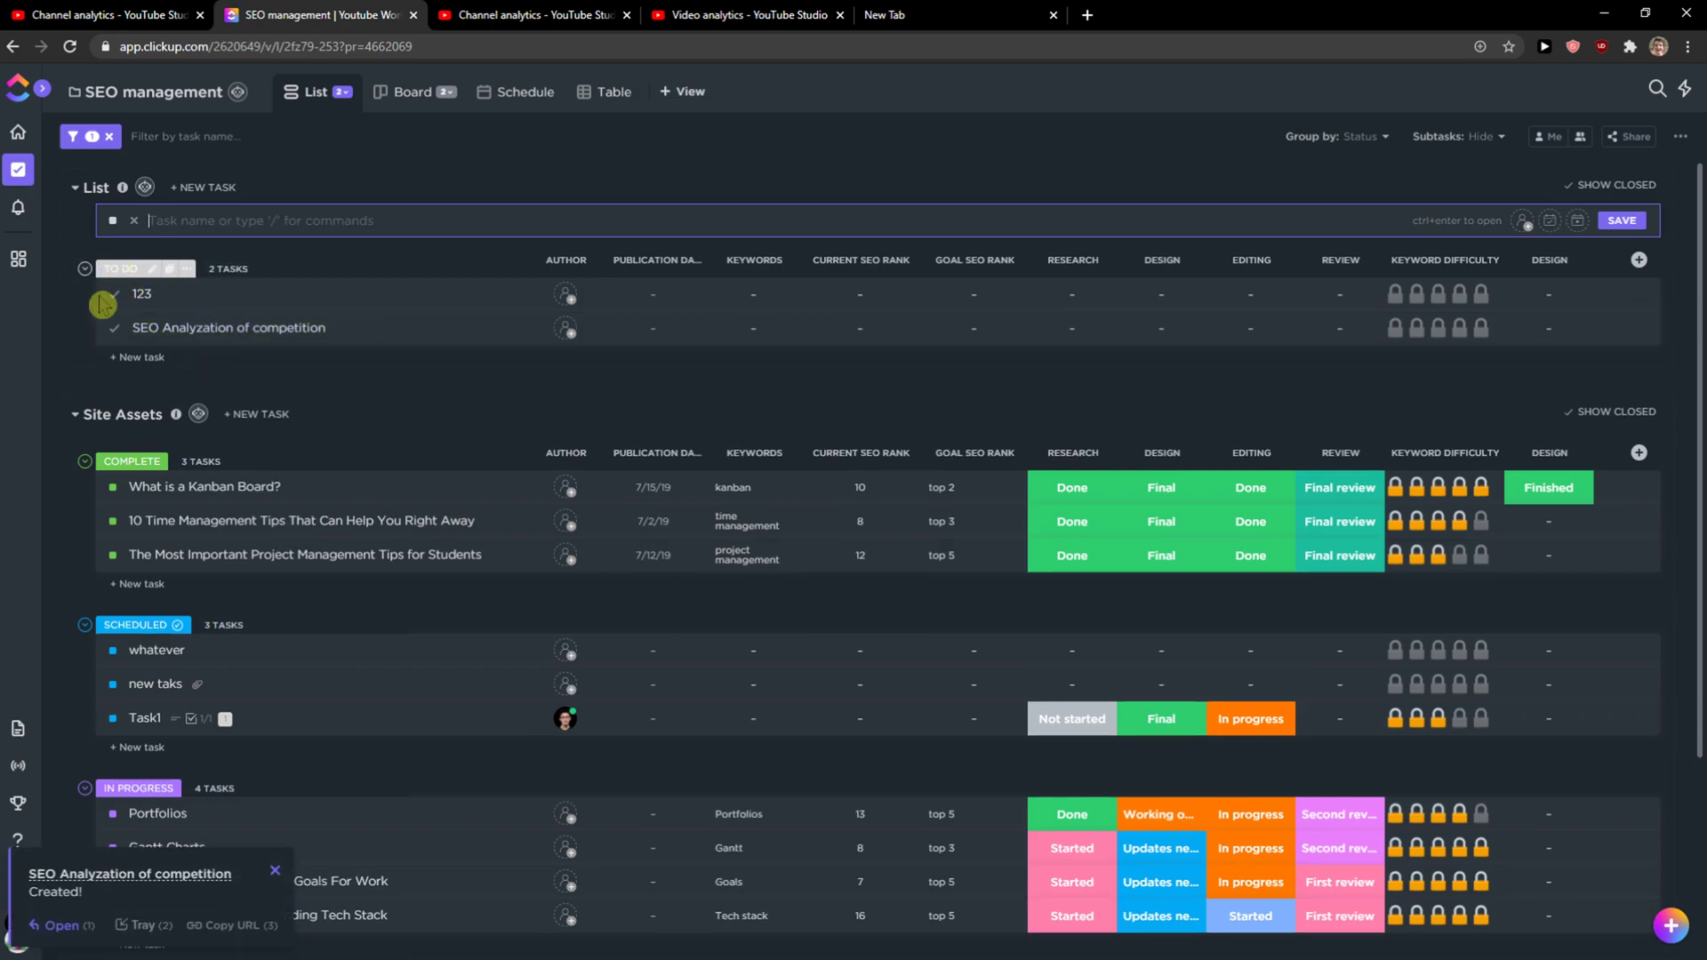
pyautogui.scroll(-5, 187, 356)
pyautogui.scroll(5, 192, 337)
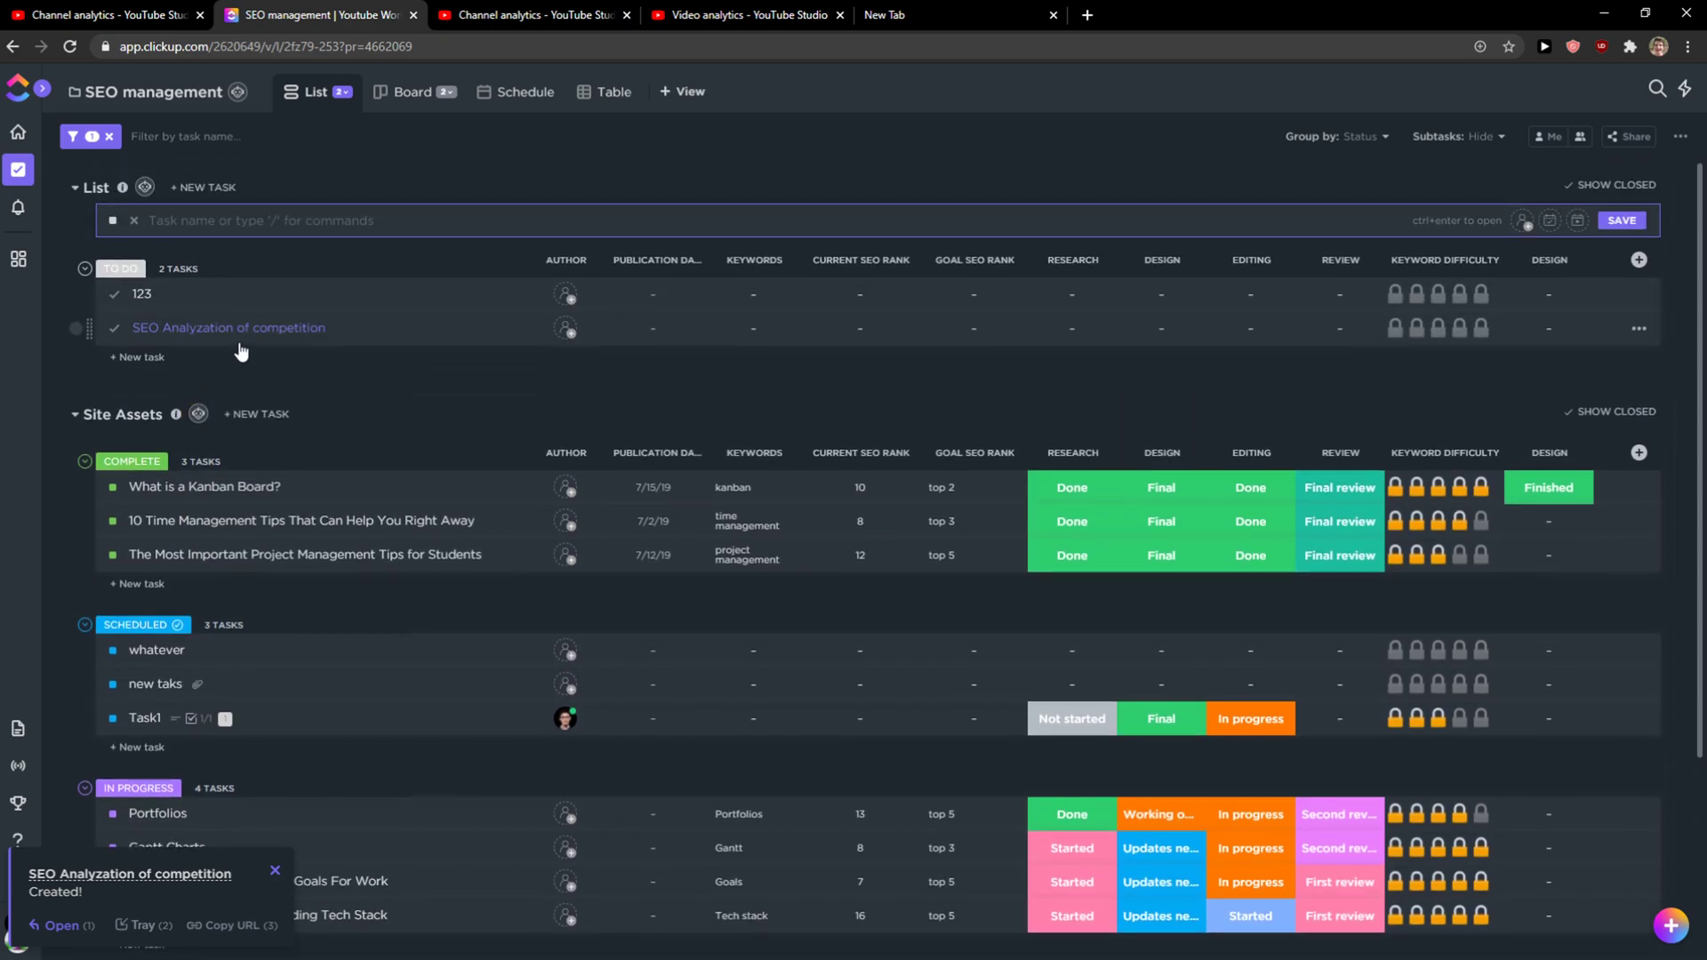
# Open the new task, assign it to yourself, and leave it not completed
pyautogui.click(299, 335)
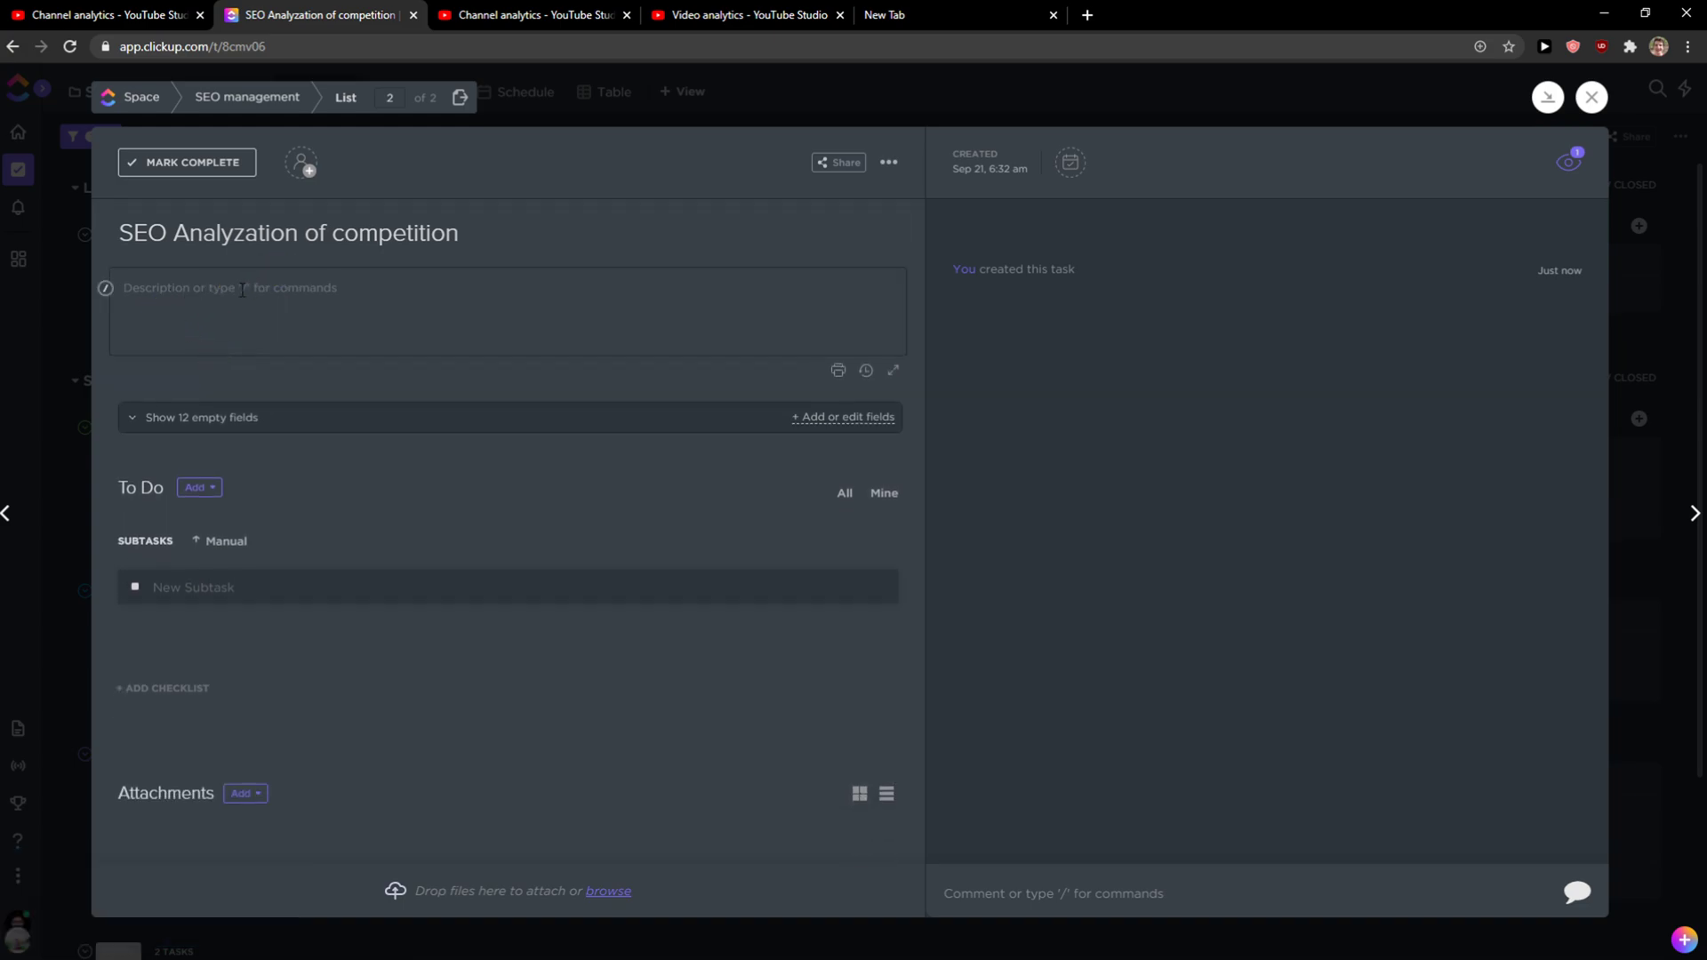
pyautogui.click(299, 176)
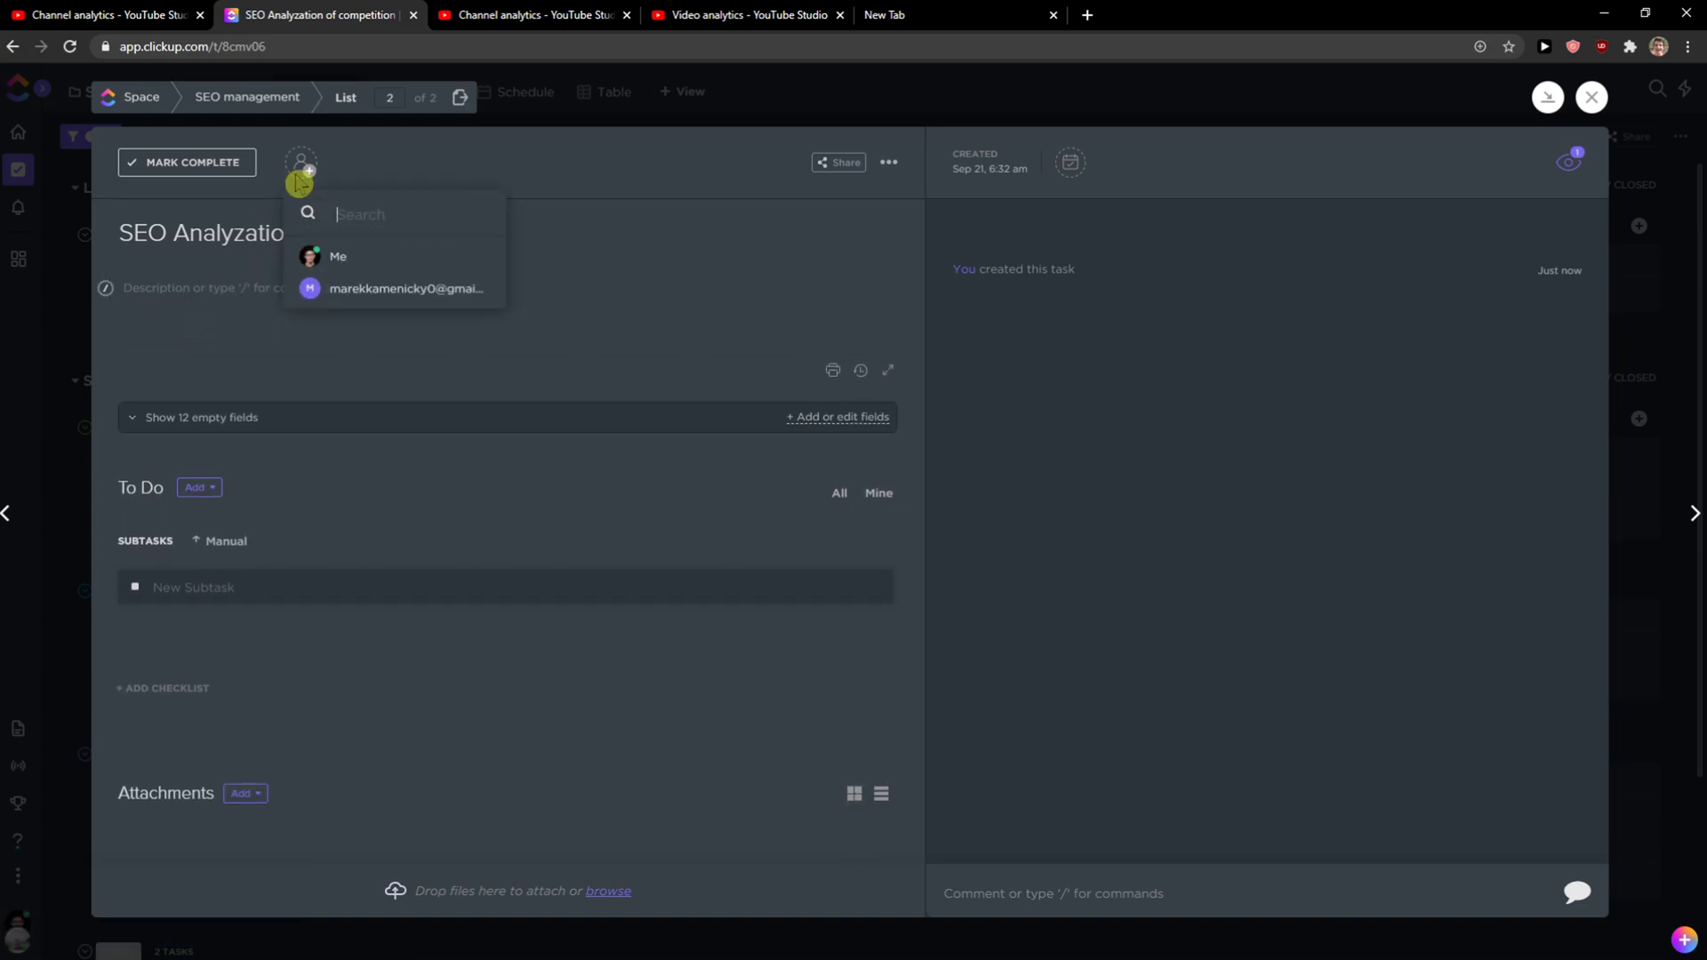
pyautogui.click(293, 169)
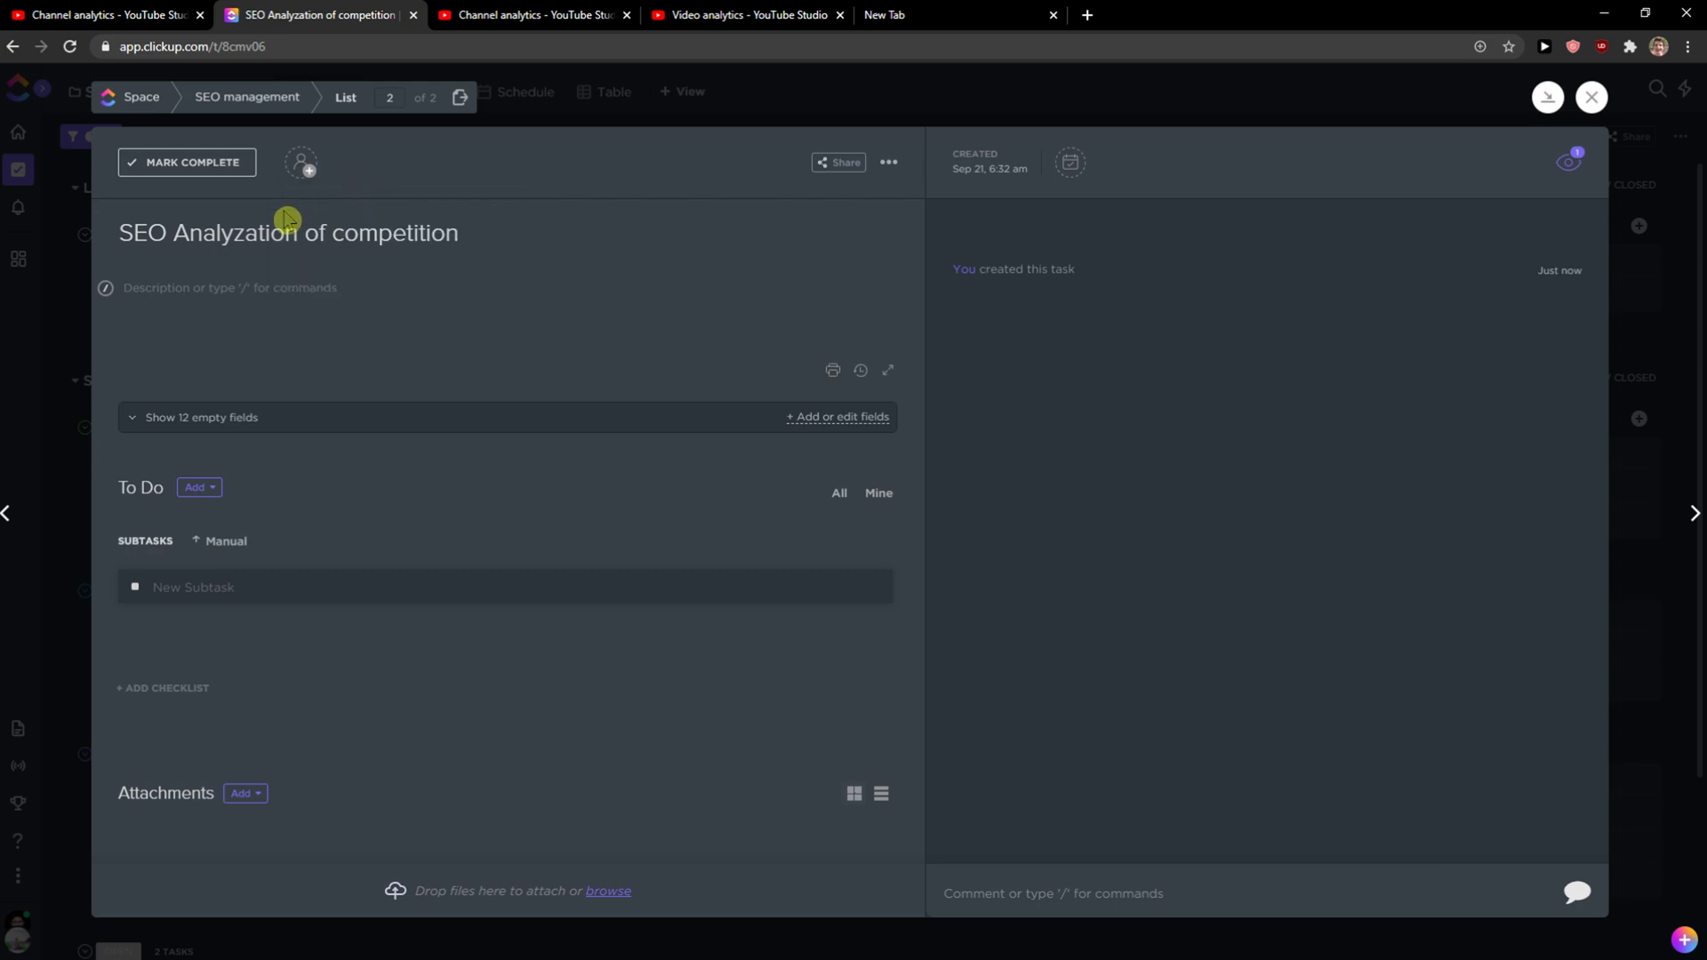
pyautogui.click(302, 176)
pyautogui.click(399, 258)
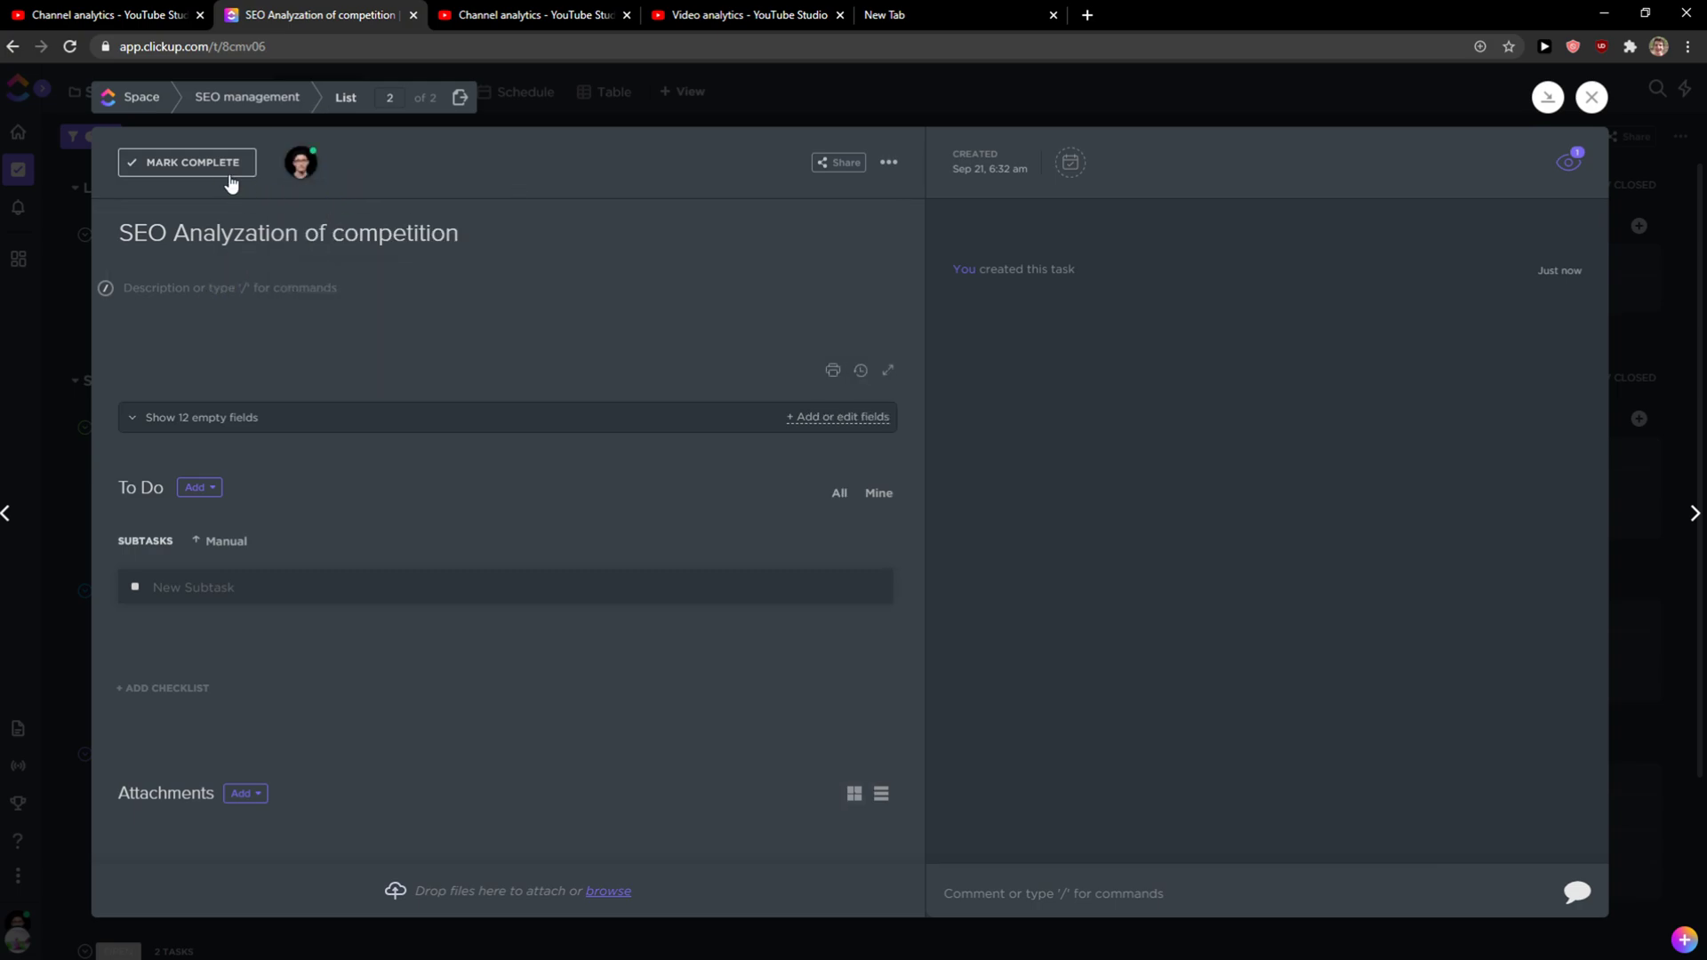
pyautogui.click(204, 165)
pyautogui.click(207, 167)
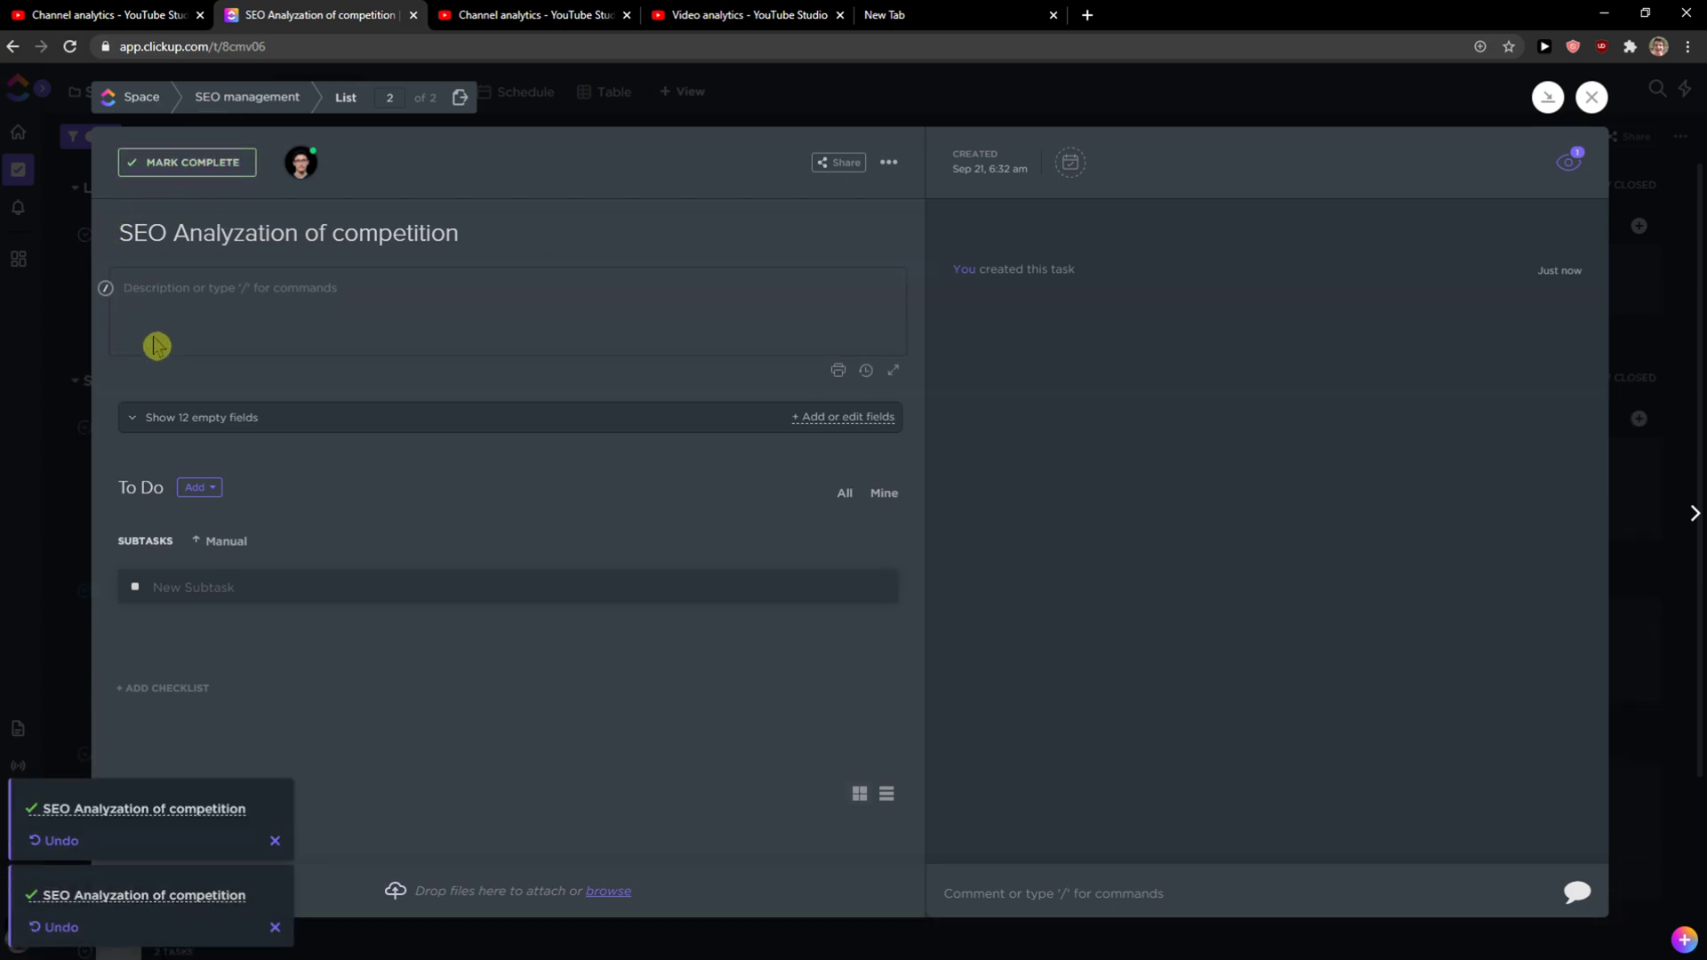
# Show the 12 empty custom fields and set the Design fields to Working on it and Doing
pyautogui.click(169, 419)
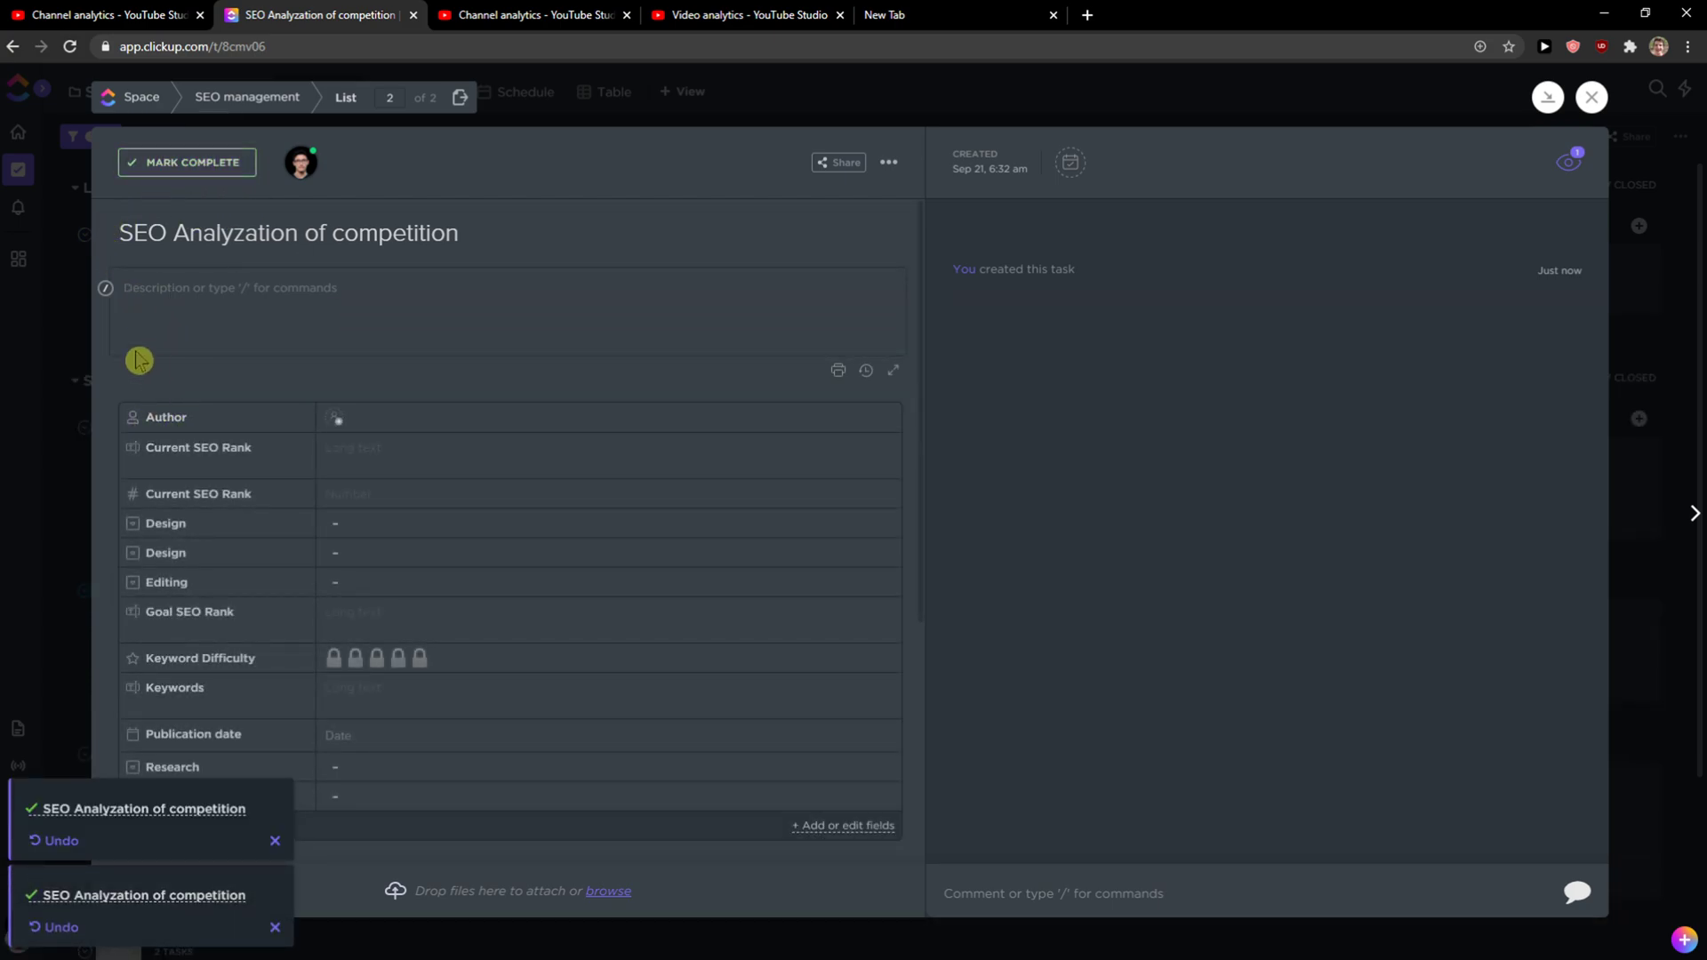
pyautogui.scroll(-1, 137, 267)
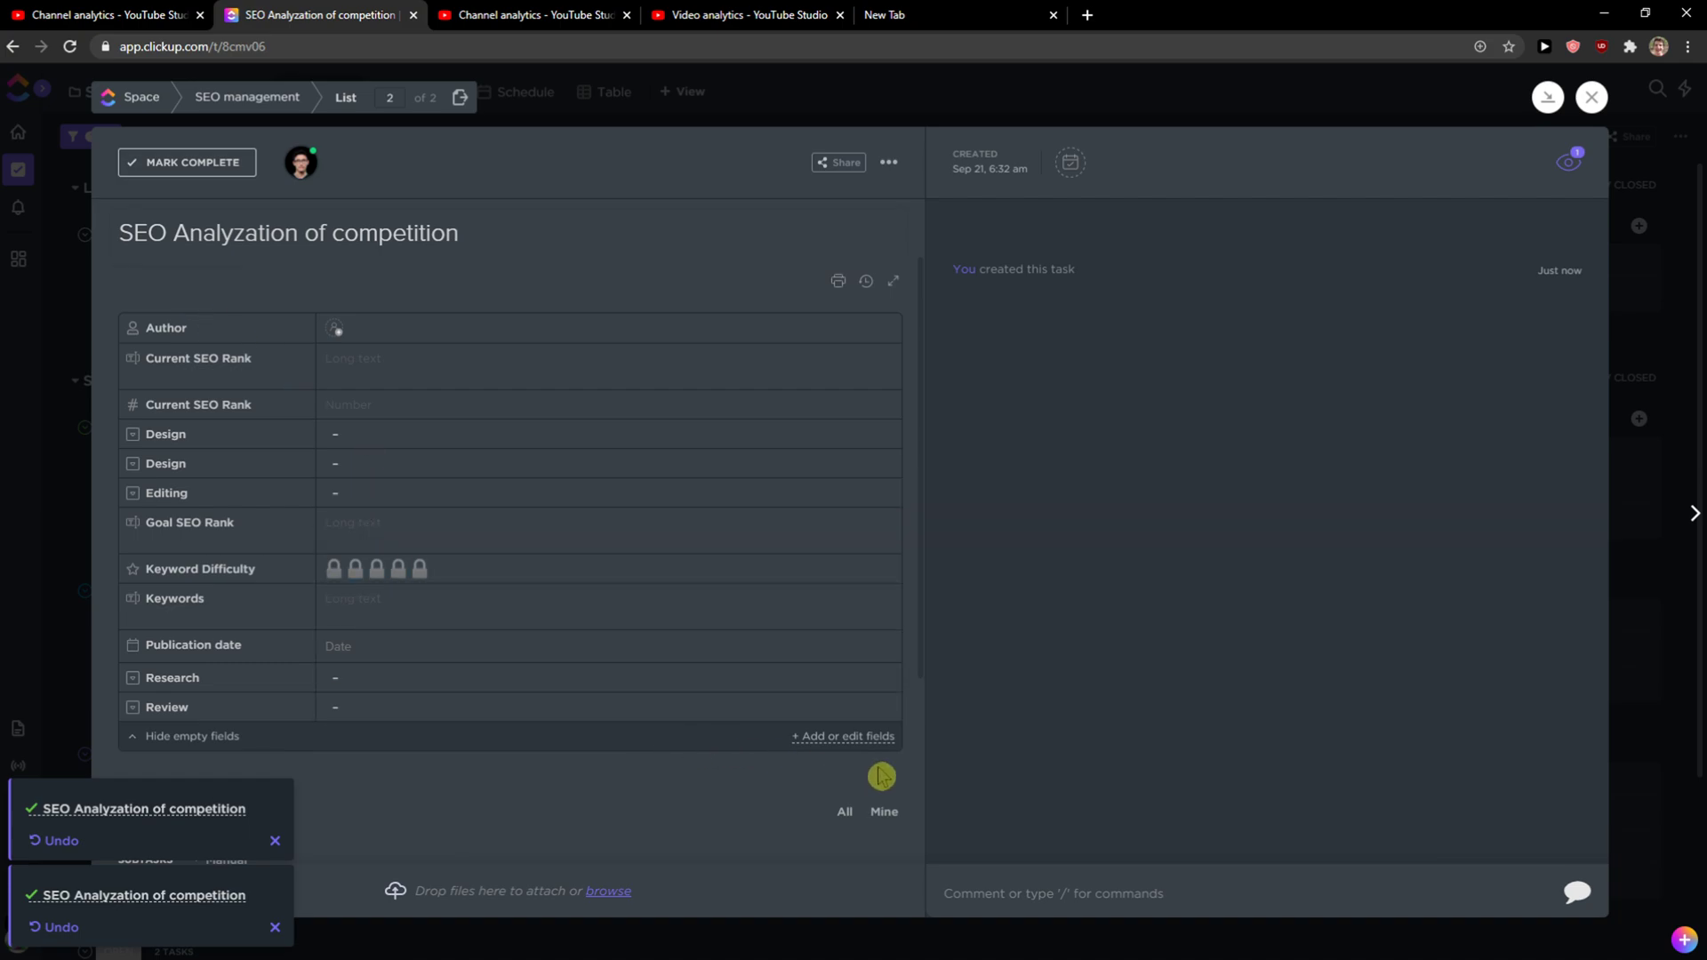
pyautogui.click(376, 465)
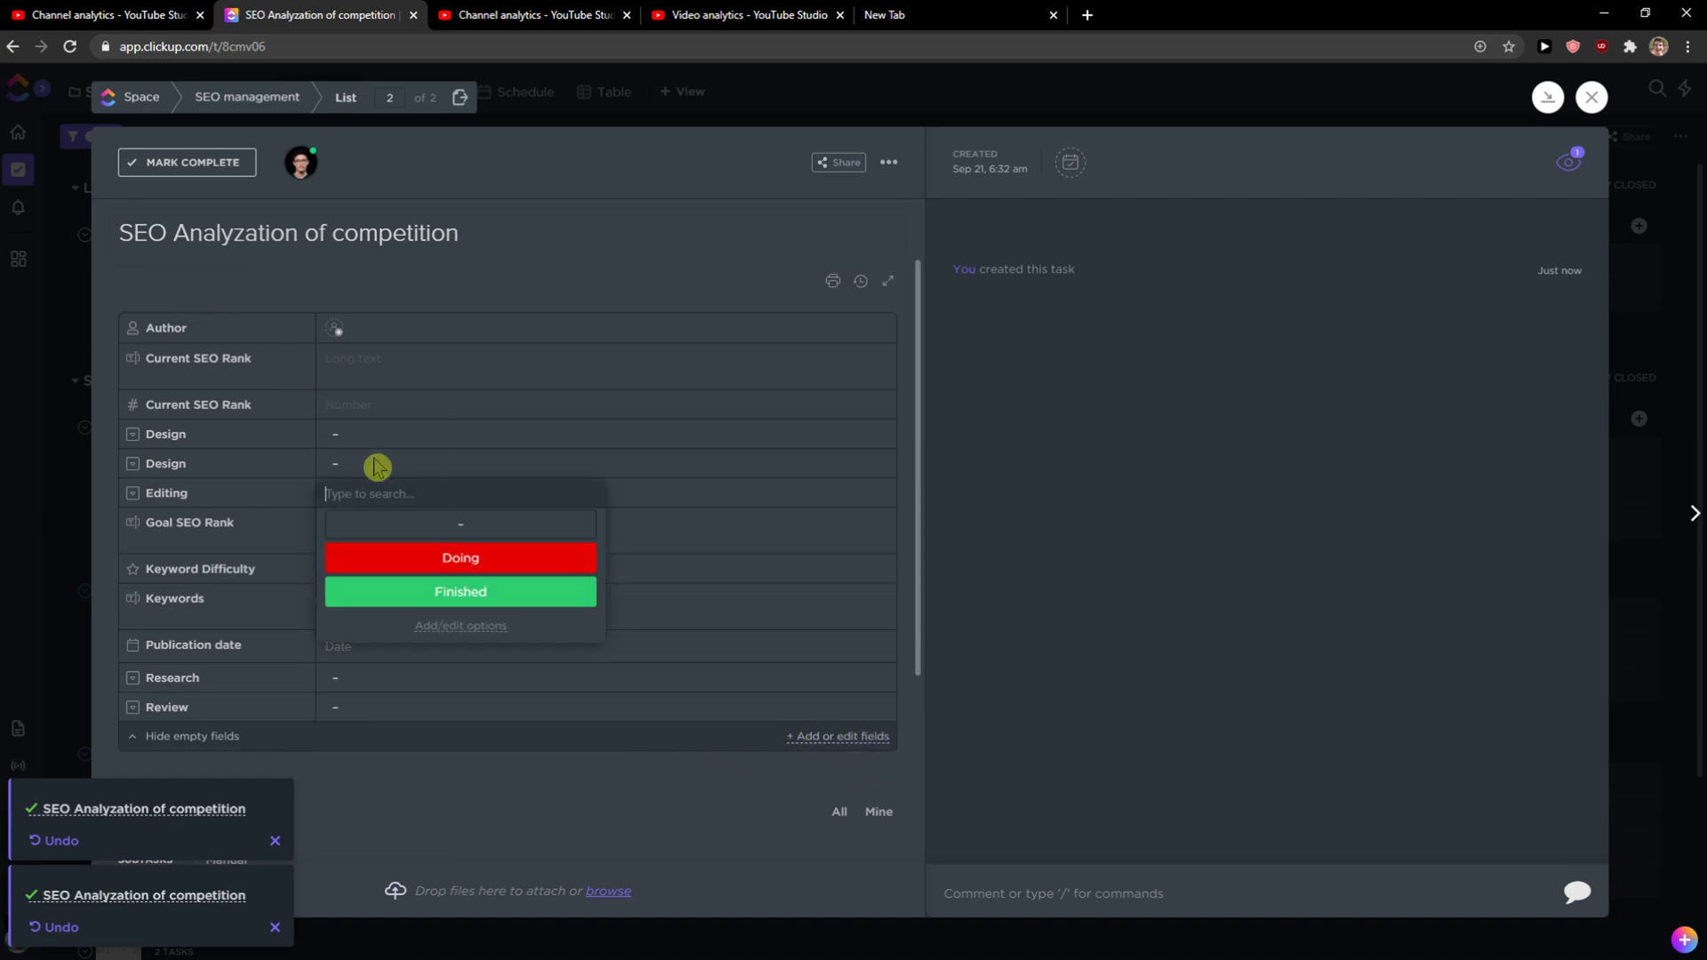
pyautogui.click(421, 562)
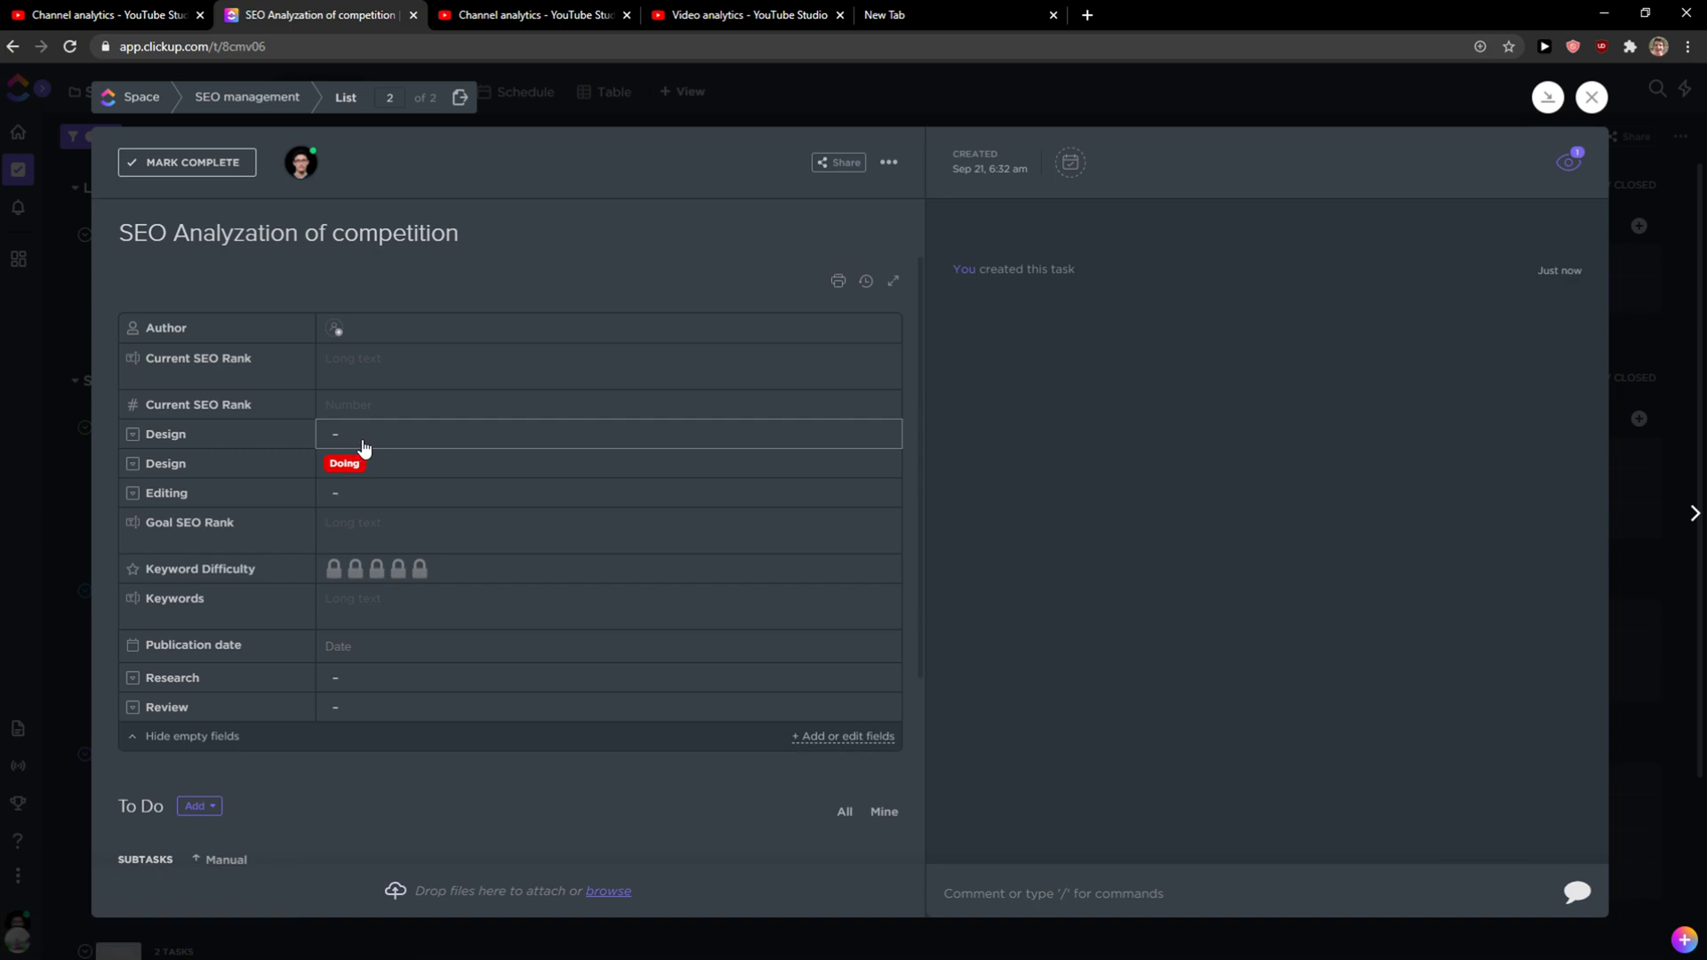
pyautogui.click(360, 436)
pyautogui.click(430, 564)
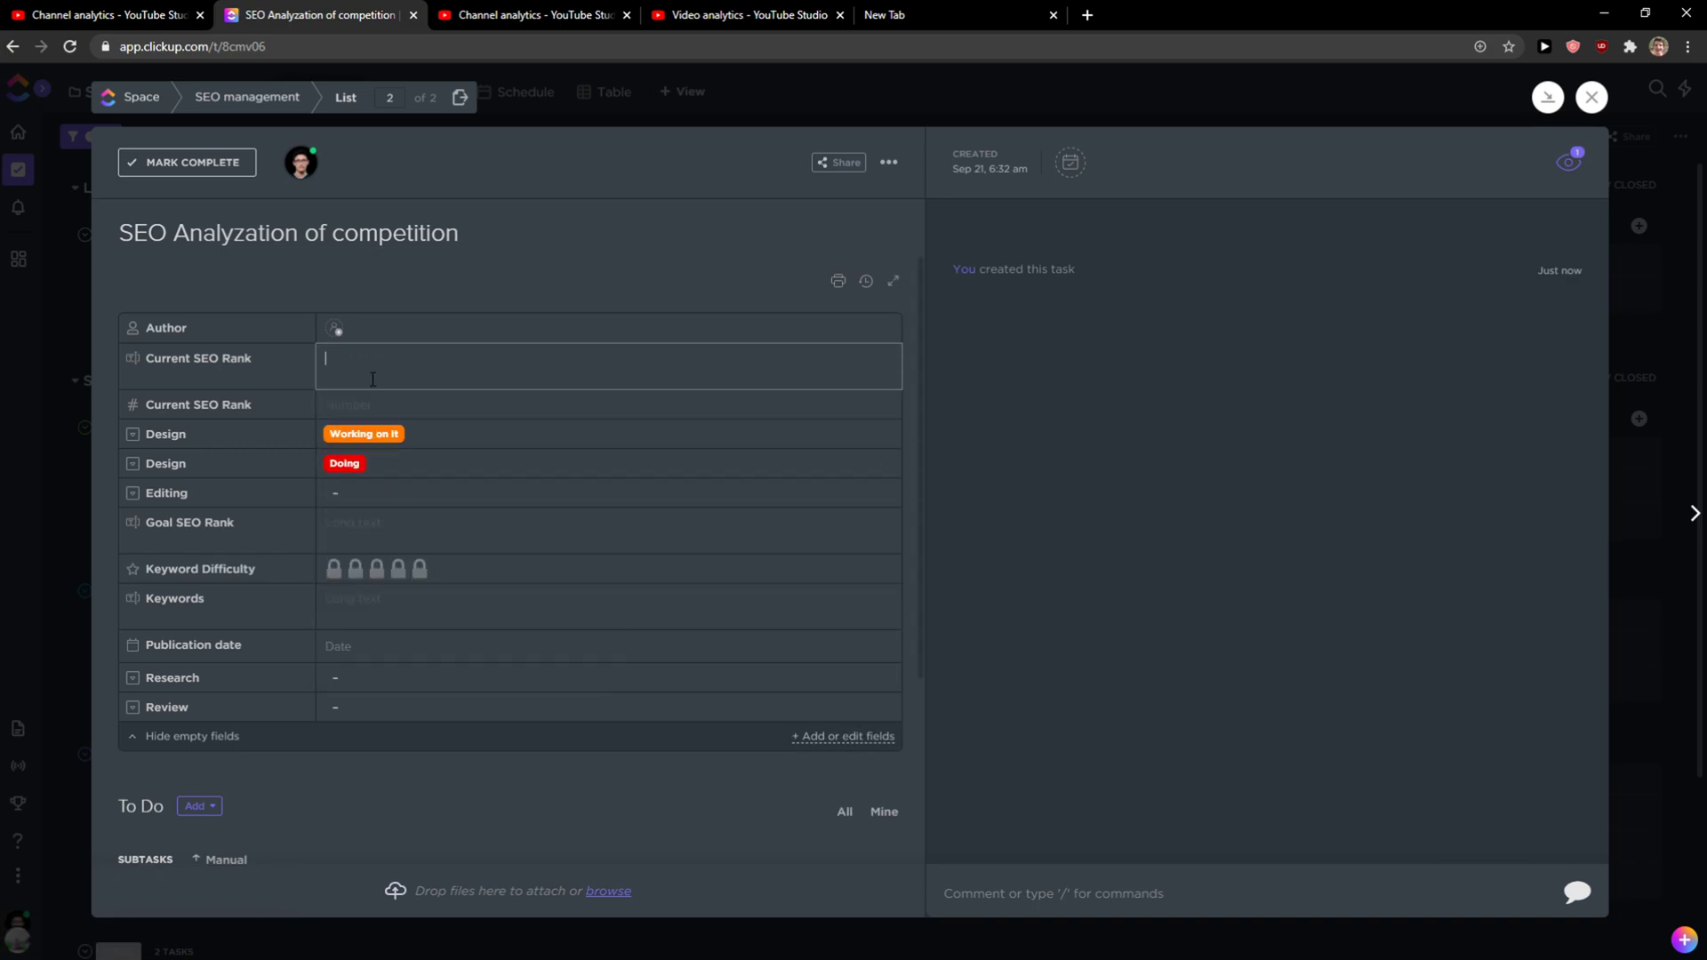
# Set the Author field to yourself, leaving Keywords blank
pyautogui.click(385, 336)
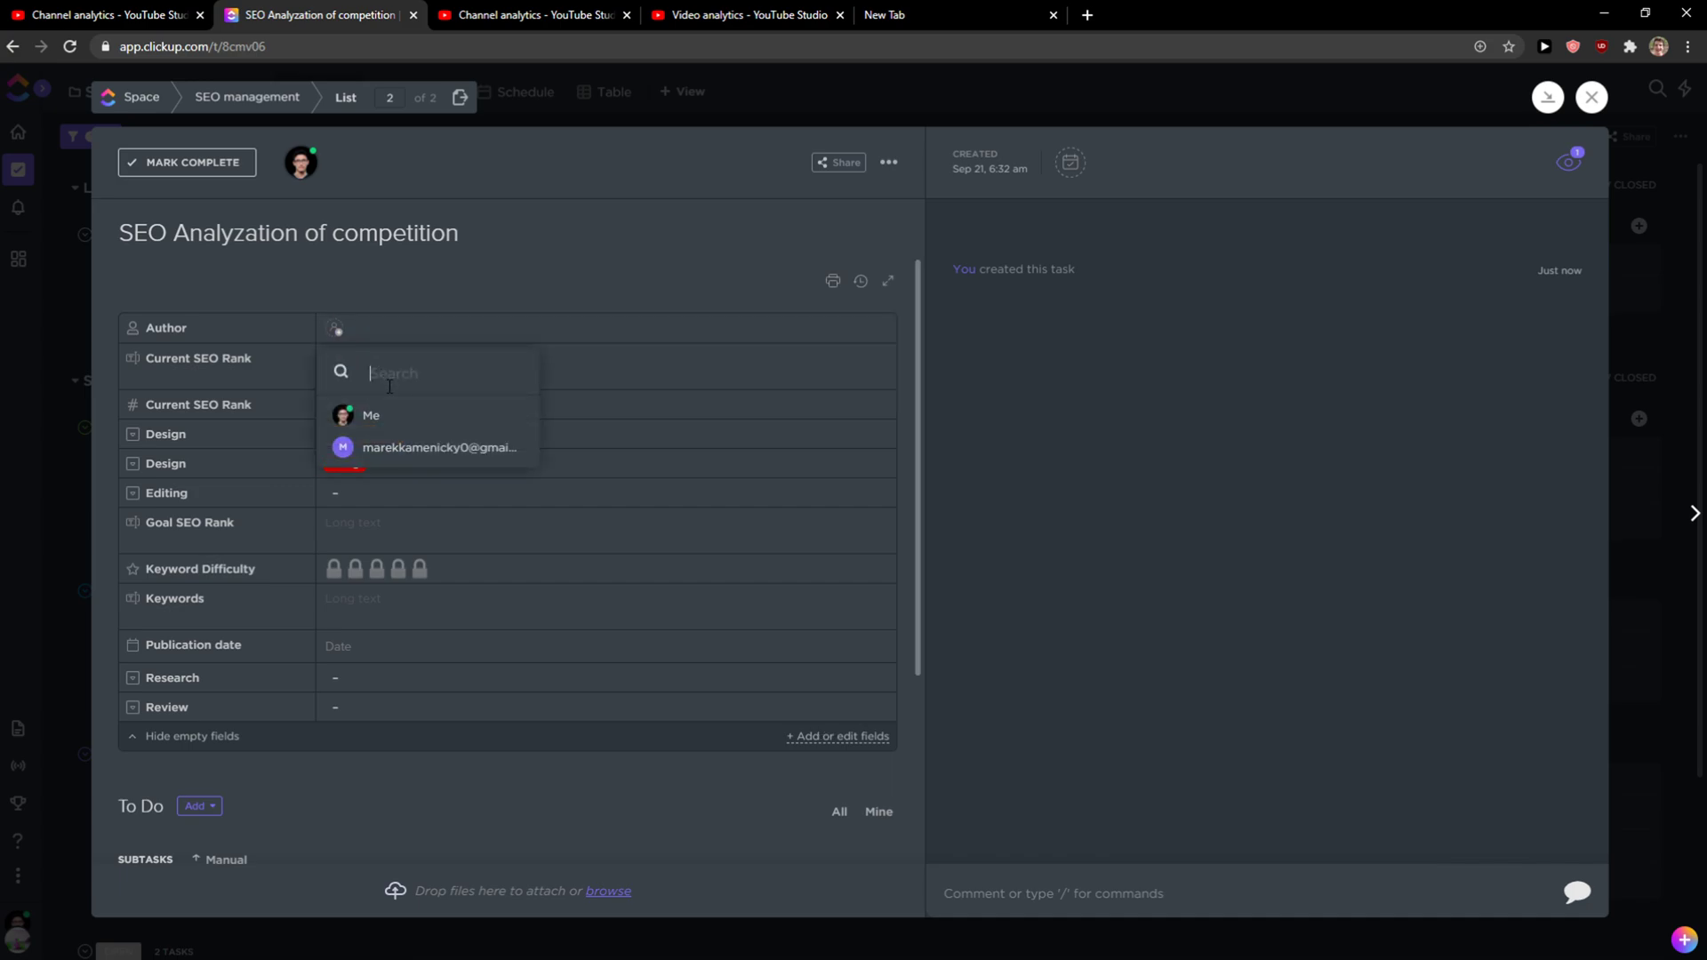
pyautogui.click(384, 412)
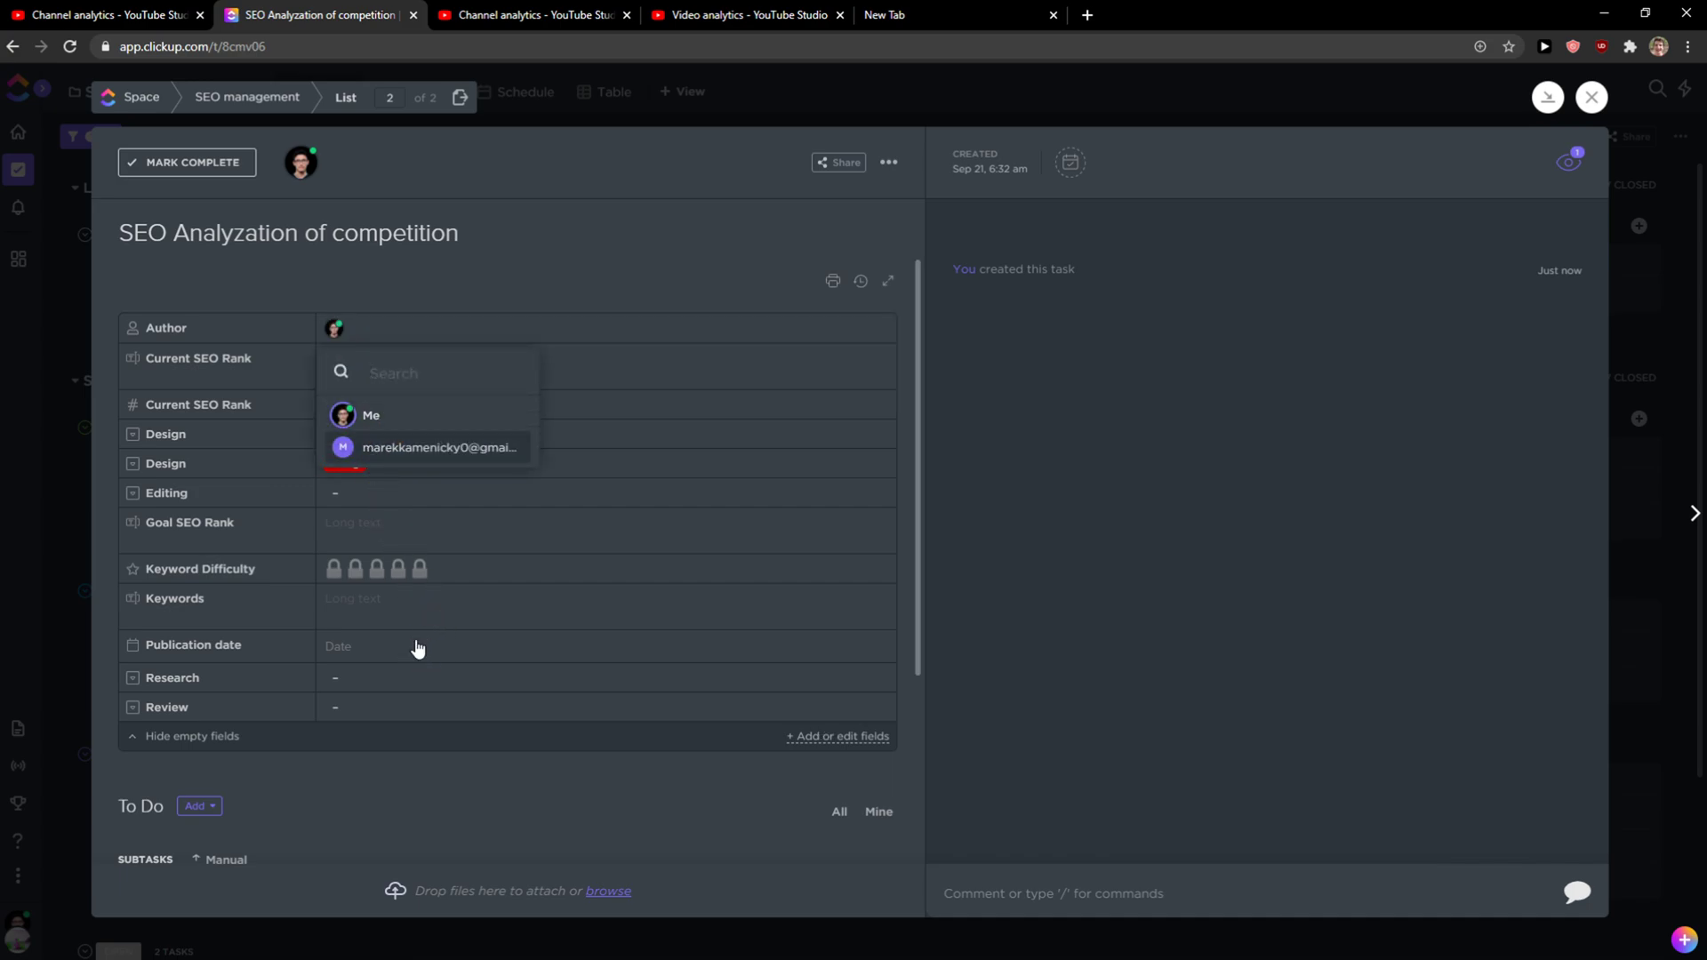
pyautogui.click(422, 607)
pyautogui.click(228, 530)
pyautogui.scroll(-2, 195, 551)
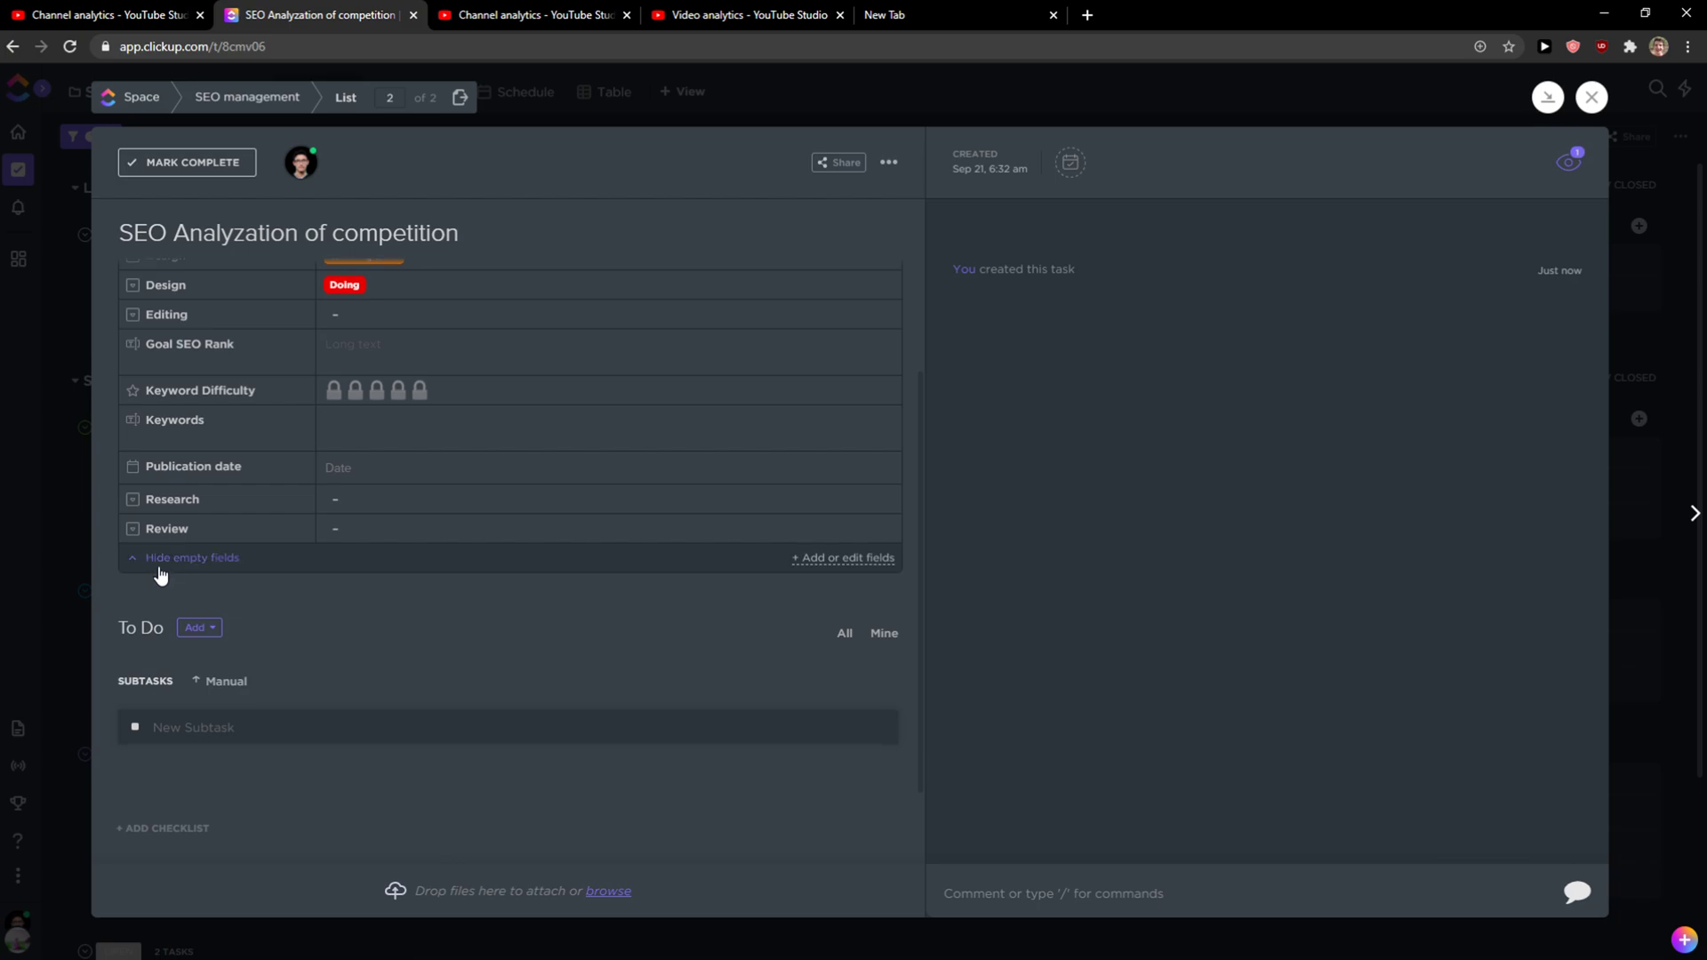
pyautogui.scroll(1, 796, 565)
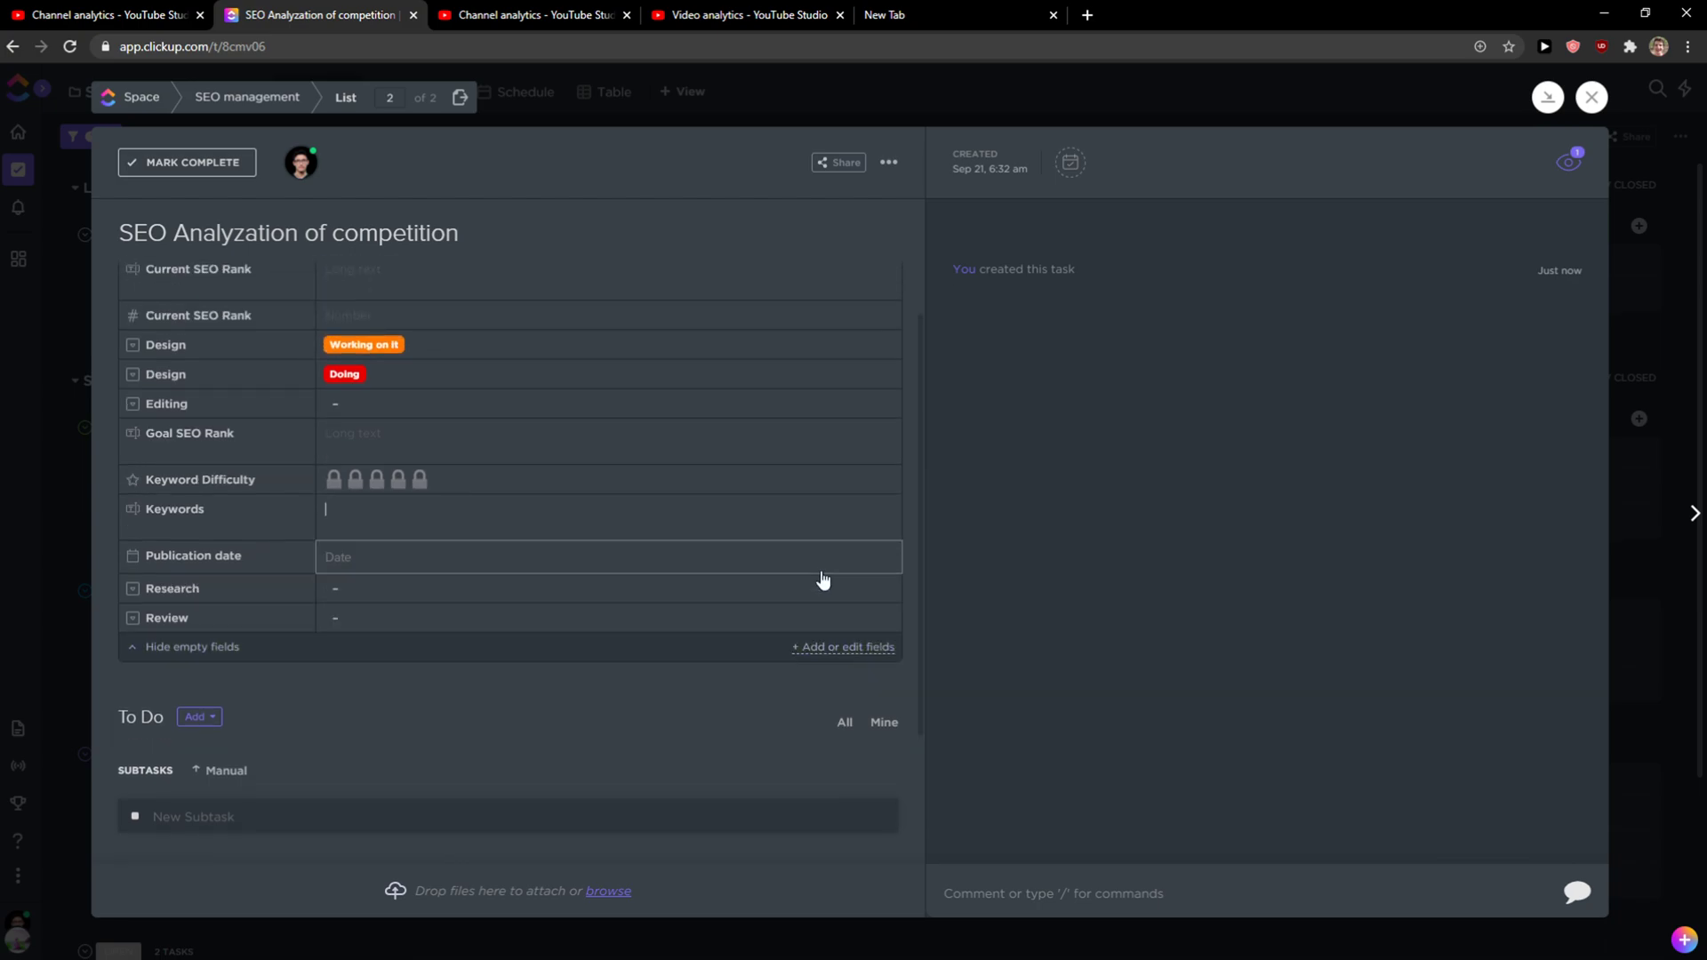
pyautogui.click(841, 647)
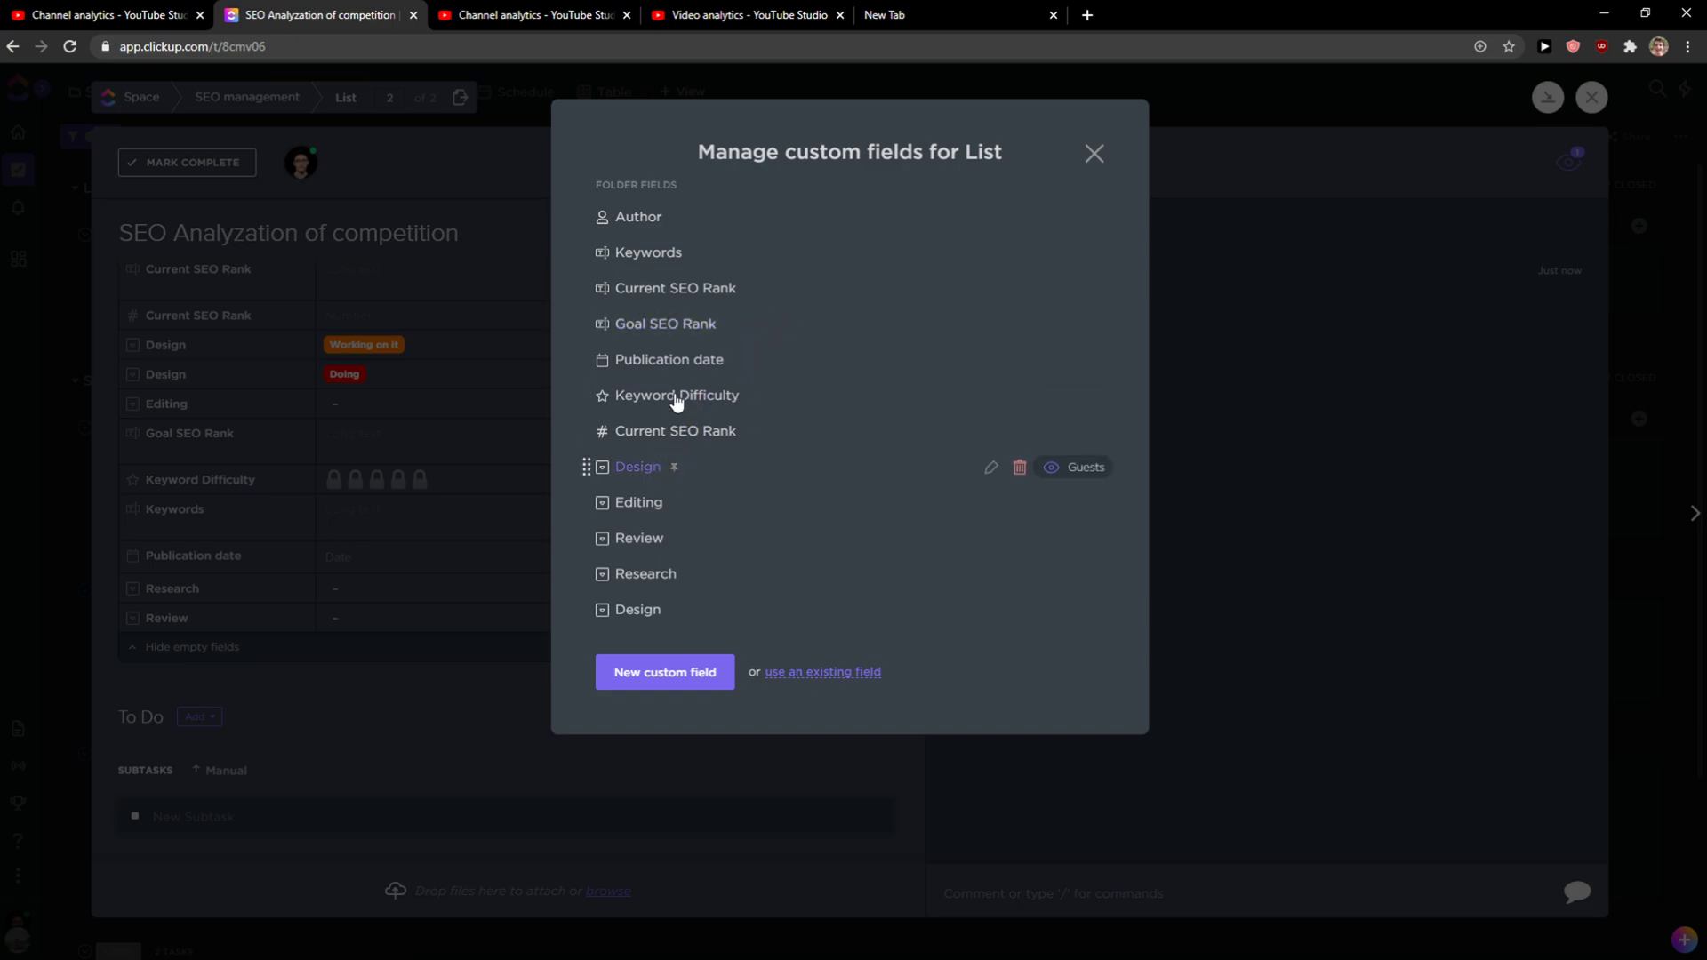
pyautogui.click(641, 675)
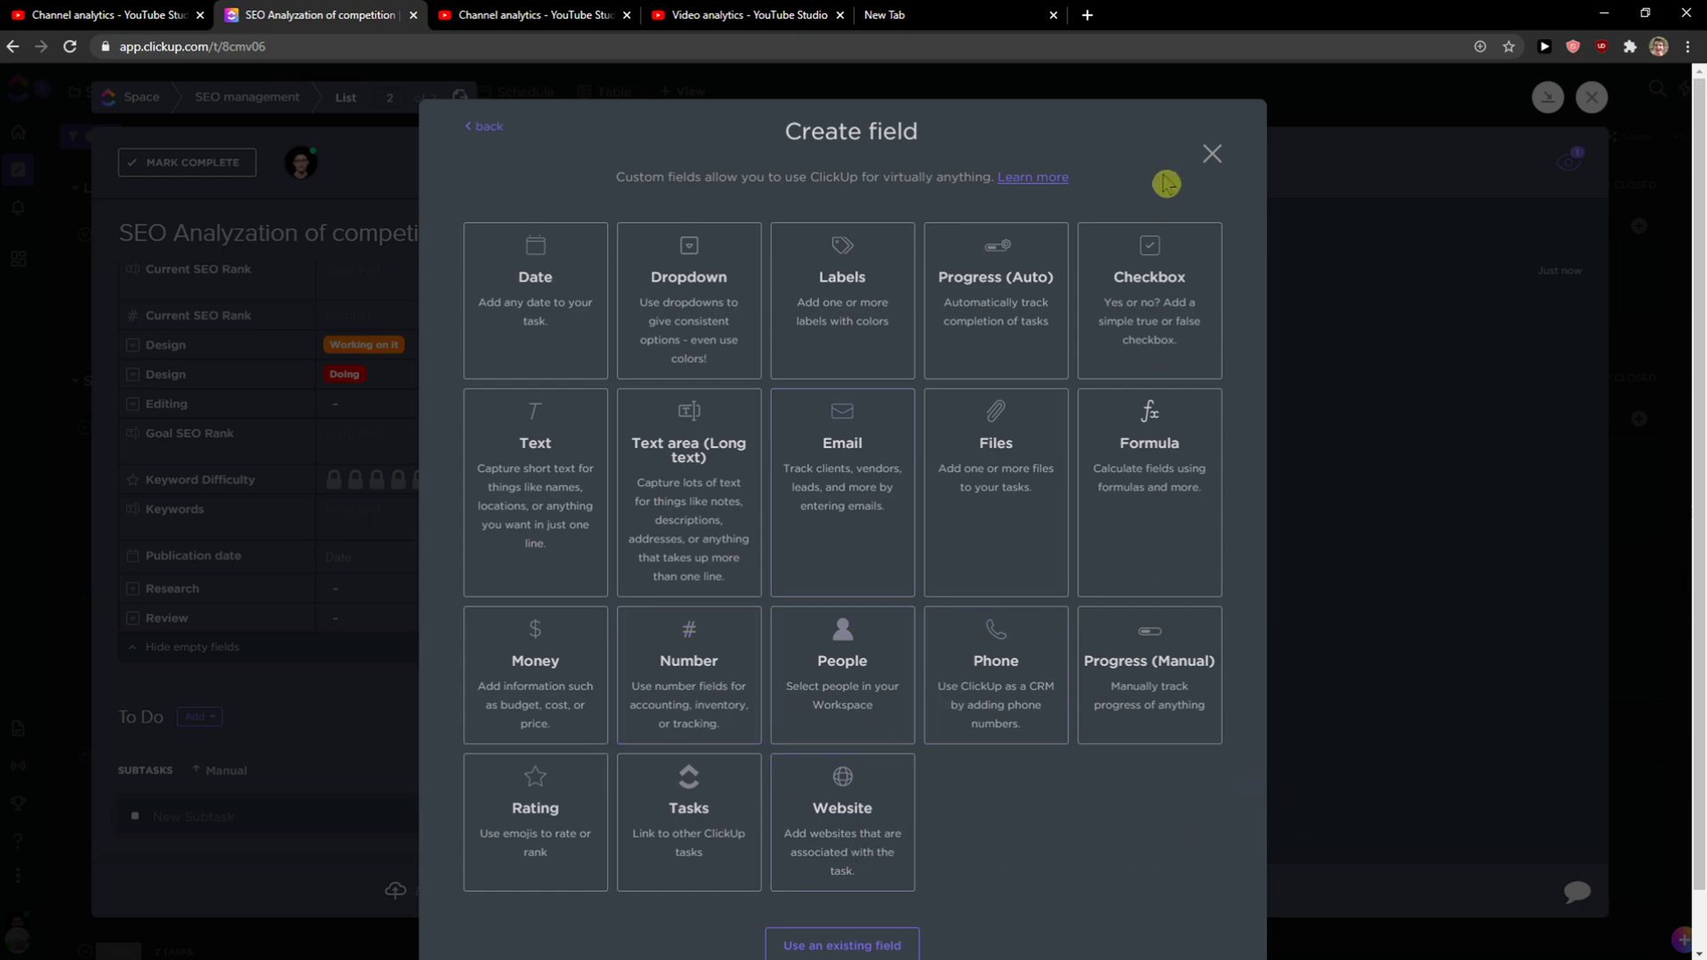
pyautogui.click(1215, 158)
# Add subtask 'Competition 1', mark it complete, then reopen it
pyautogui.scroll(-2, 343, 560)
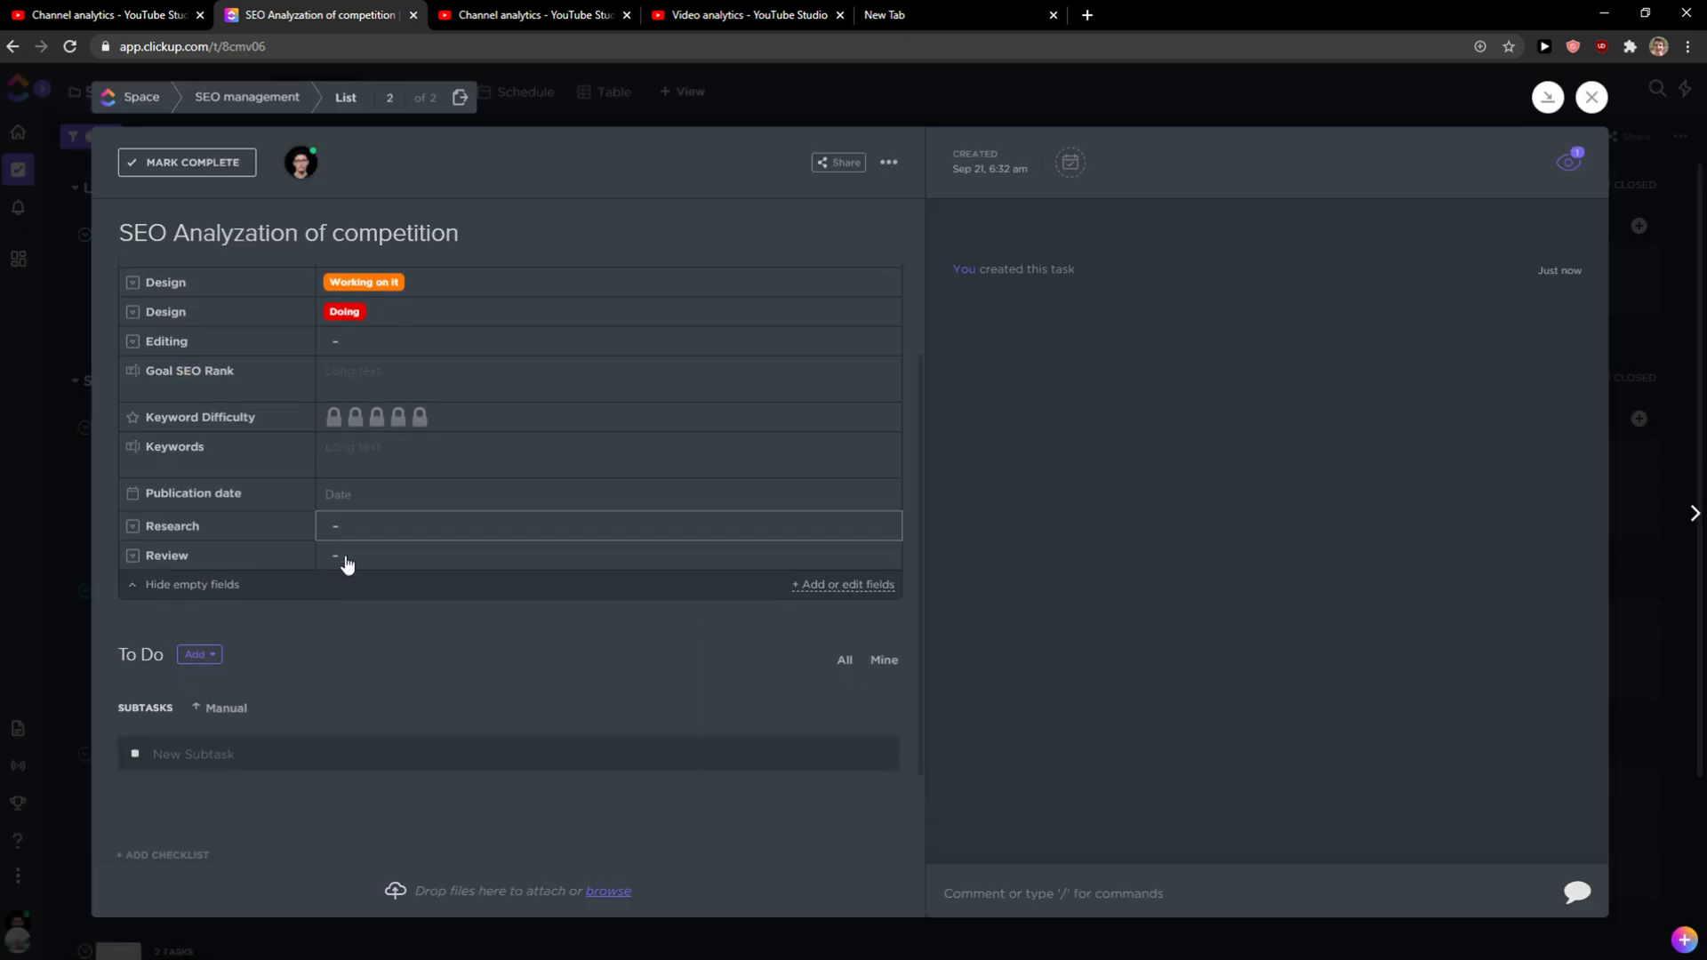
pyautogui.click(133, 637)
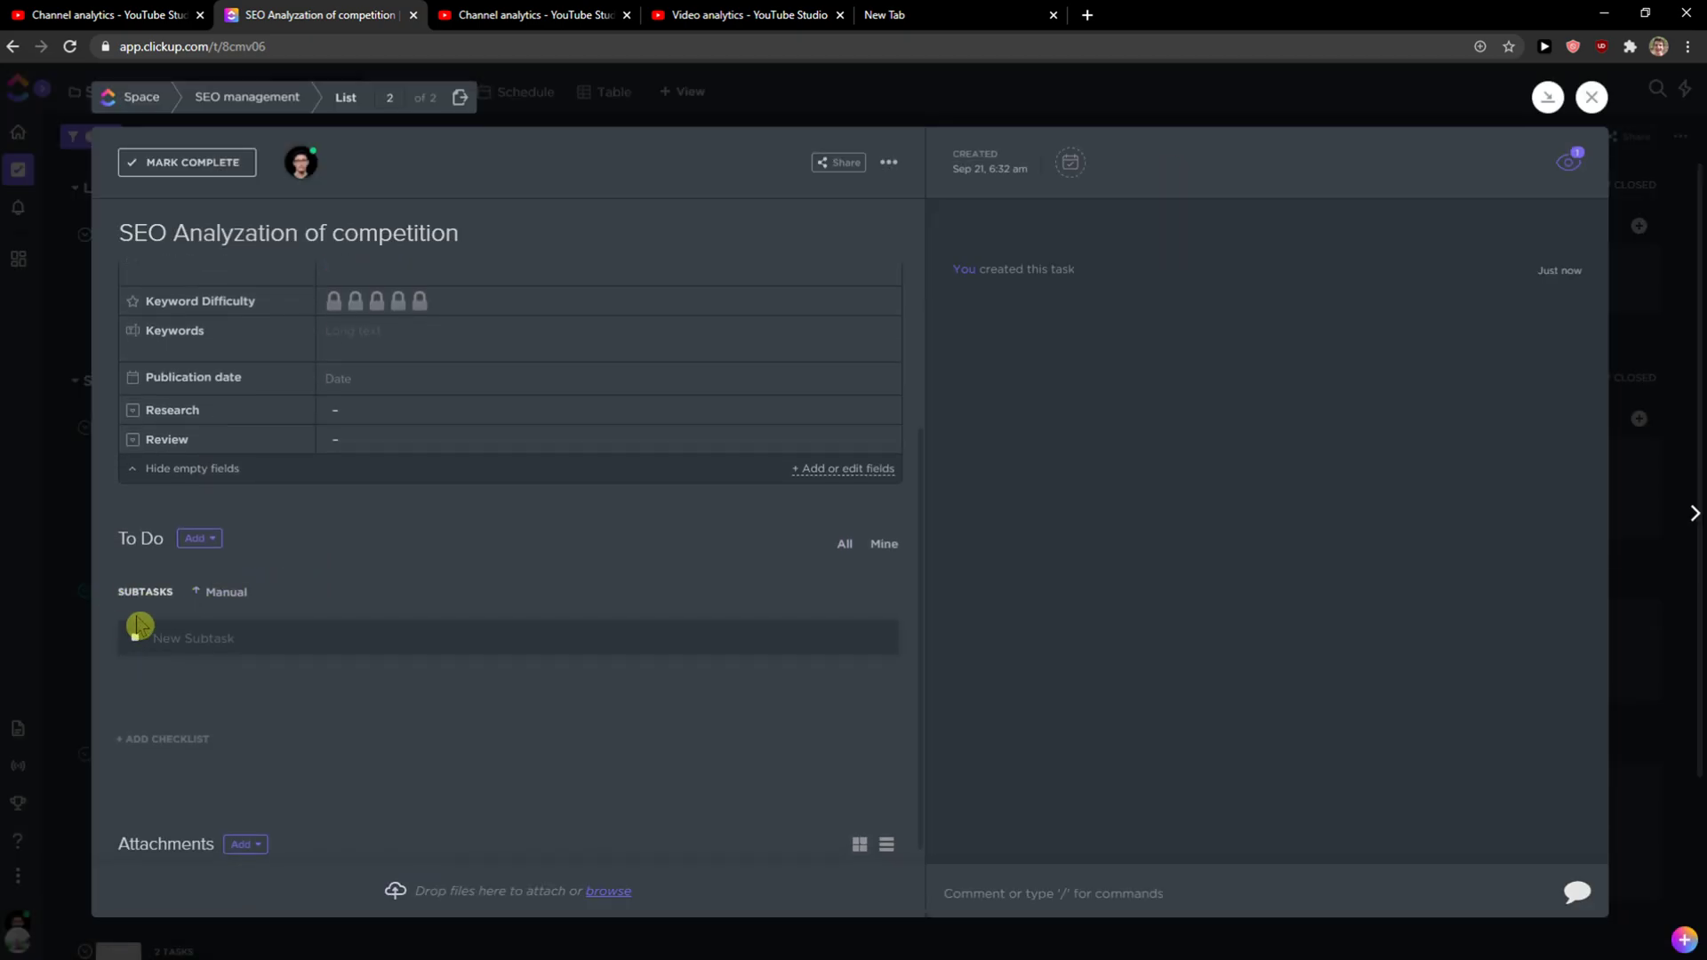
pyautogui.click(181, 634)
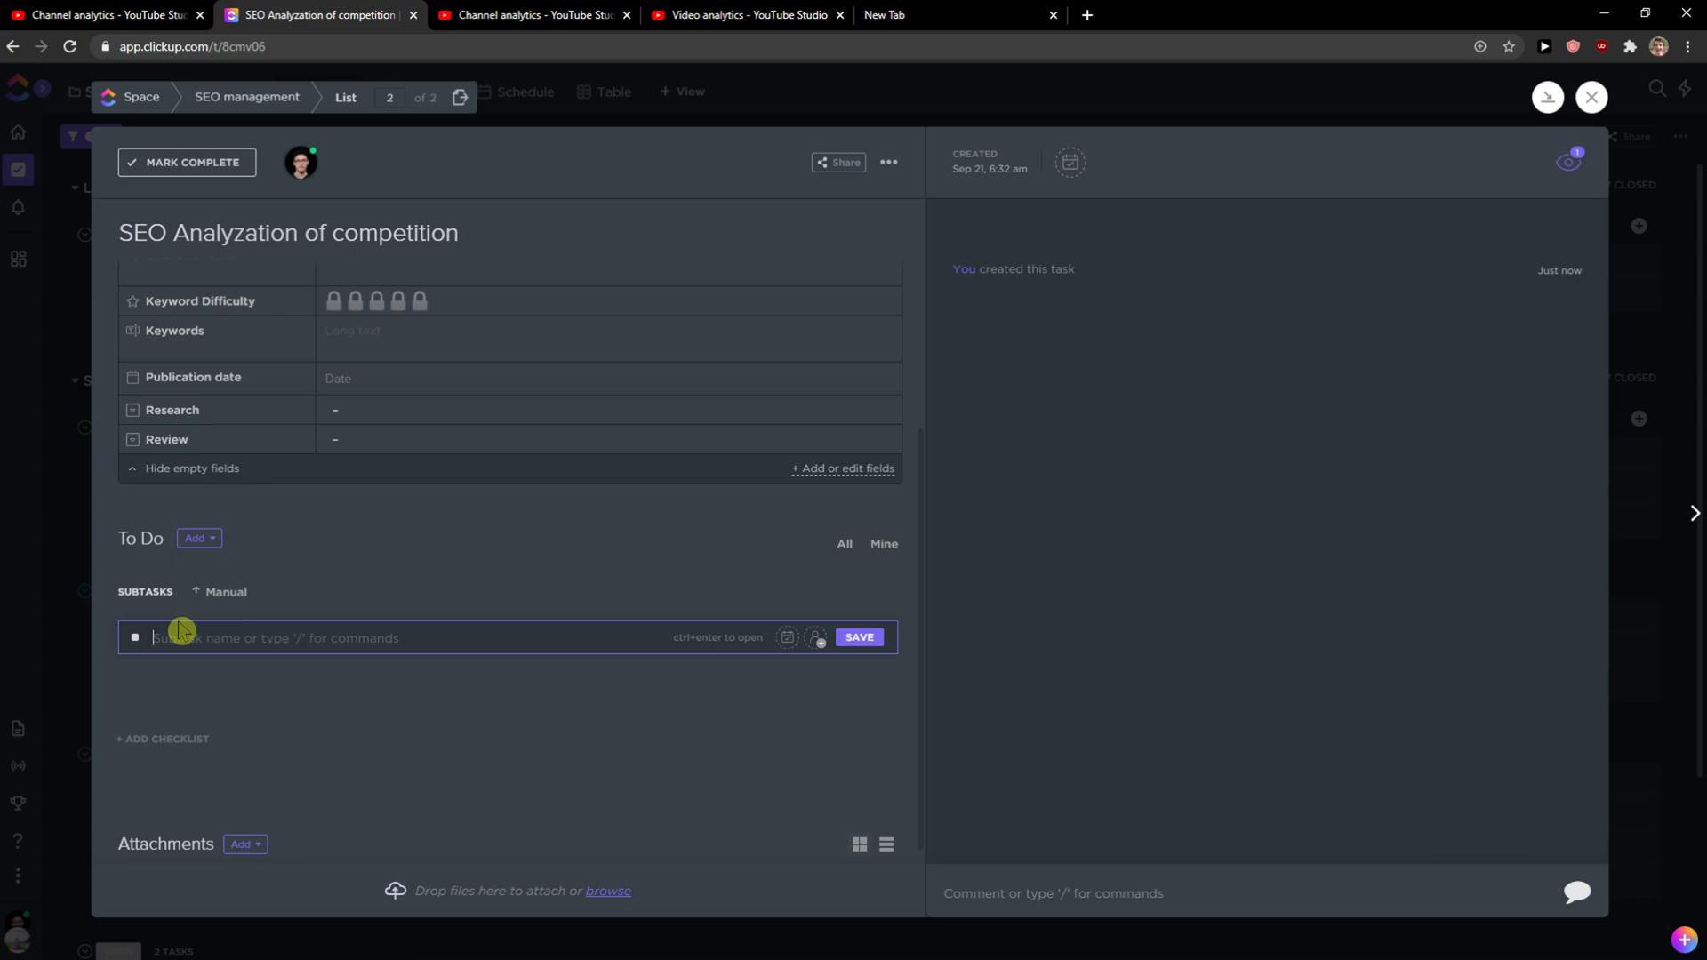
pyautogui.write('Competition 1')
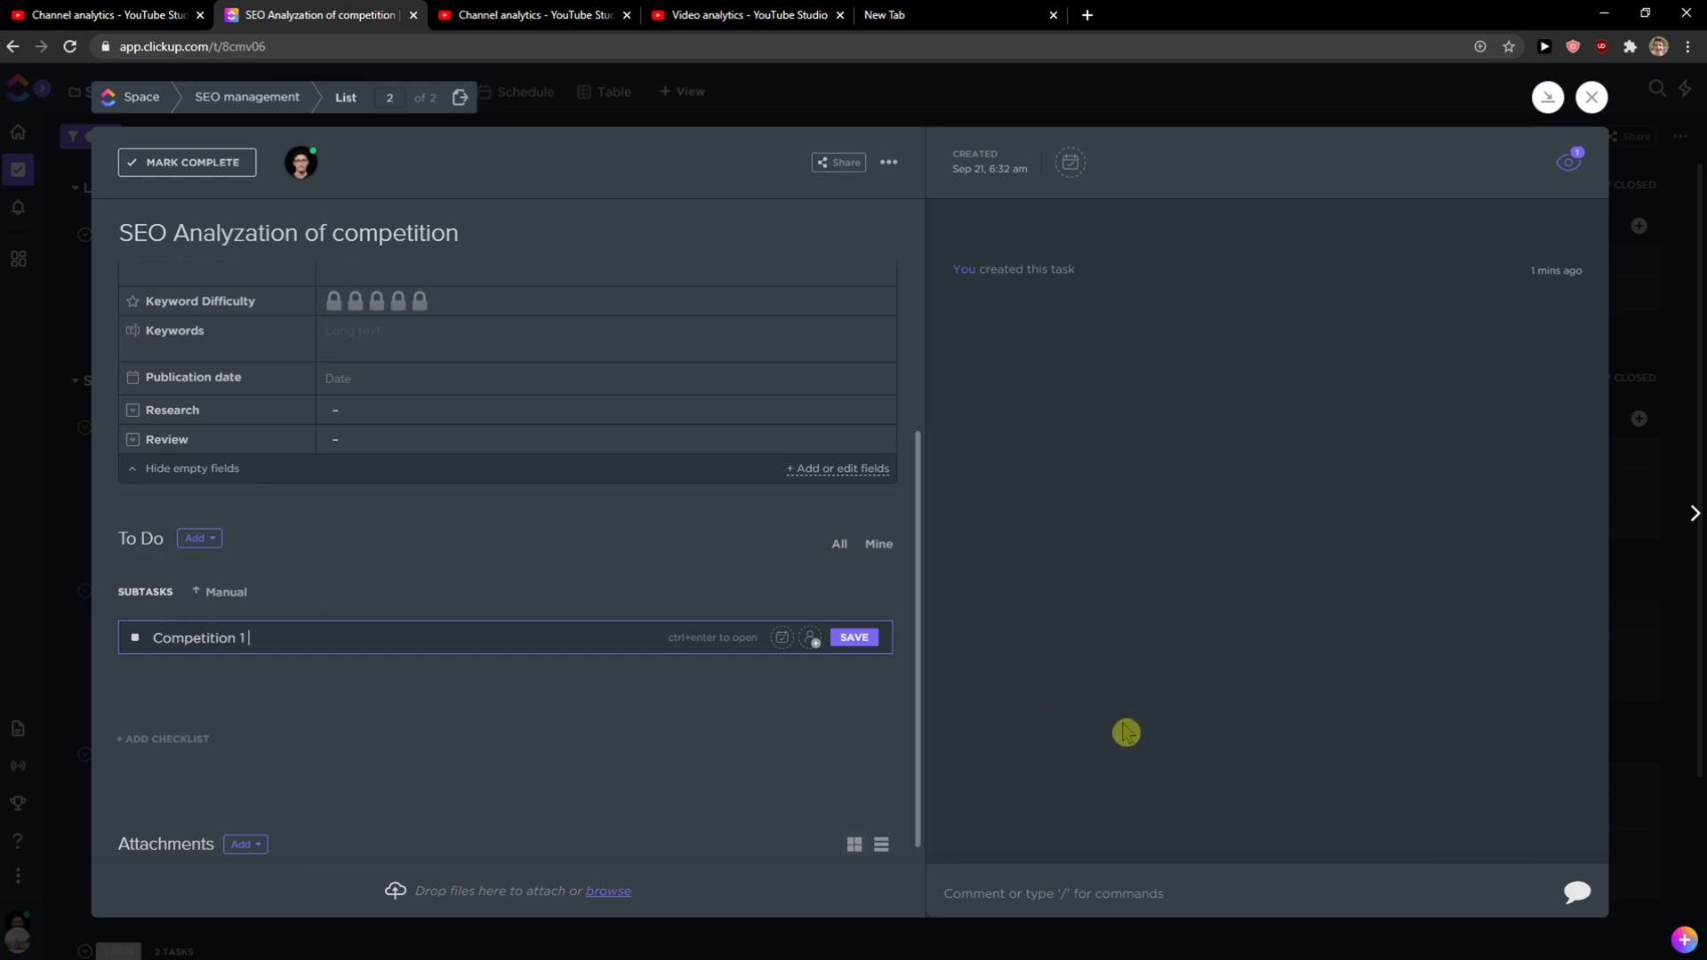
pyautogui.click(859, 637)
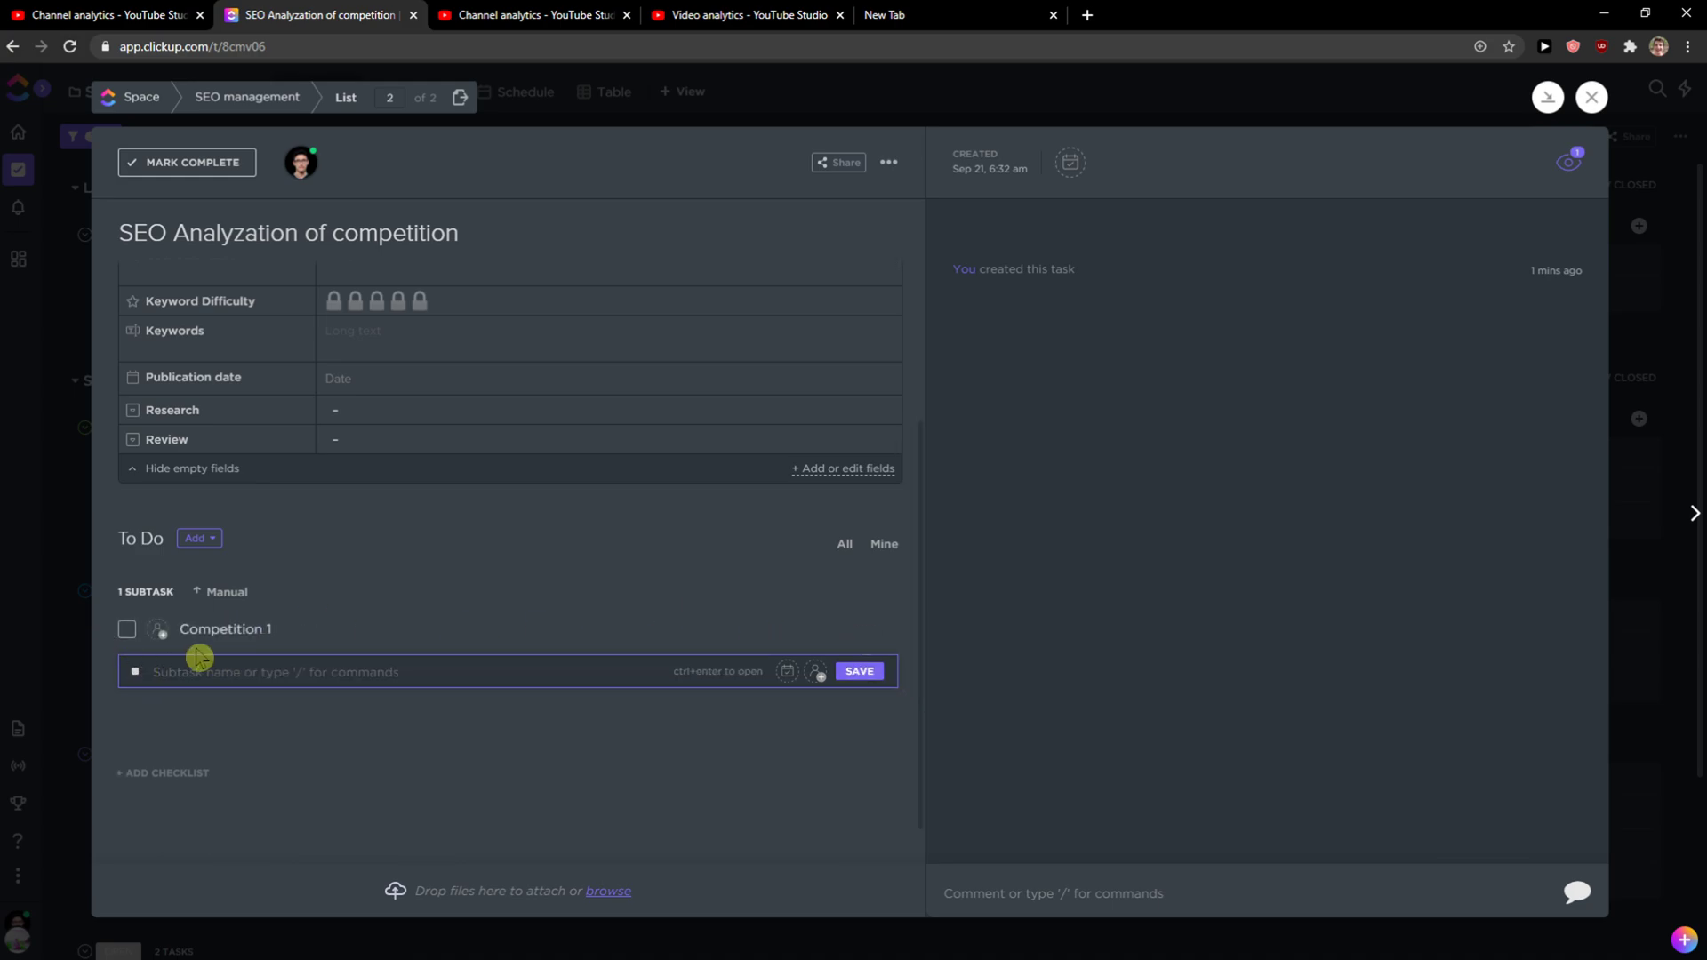
pyautogui.click(127, 631)
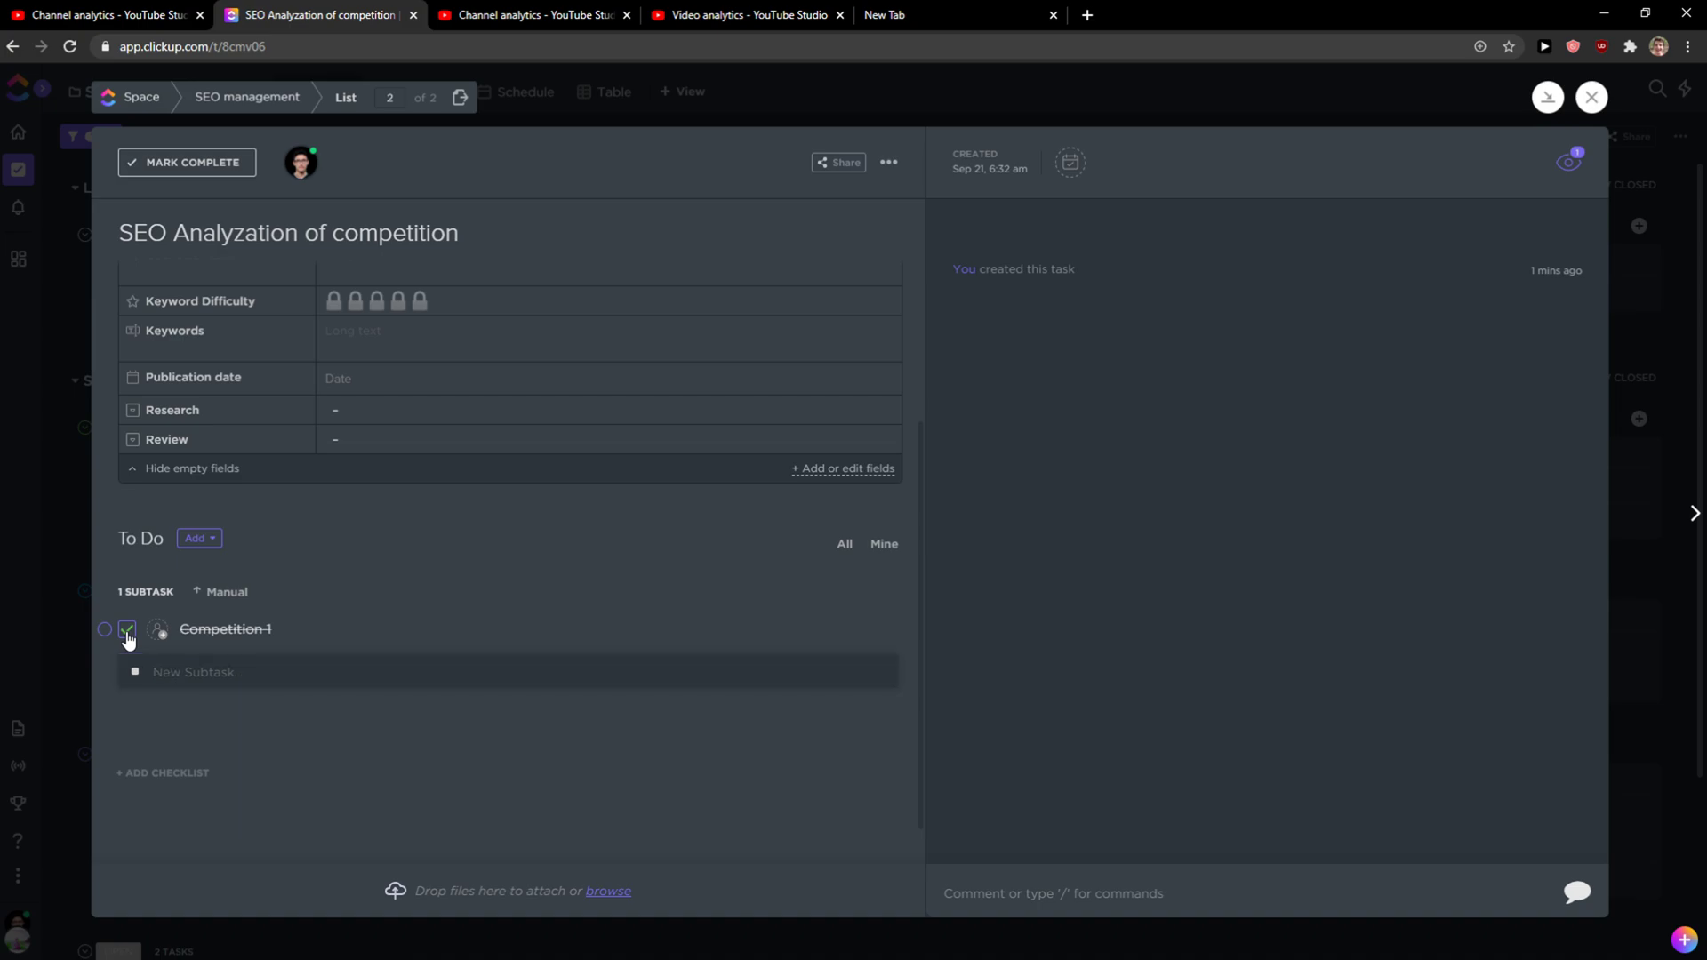
pyautogui.click(154, 674)
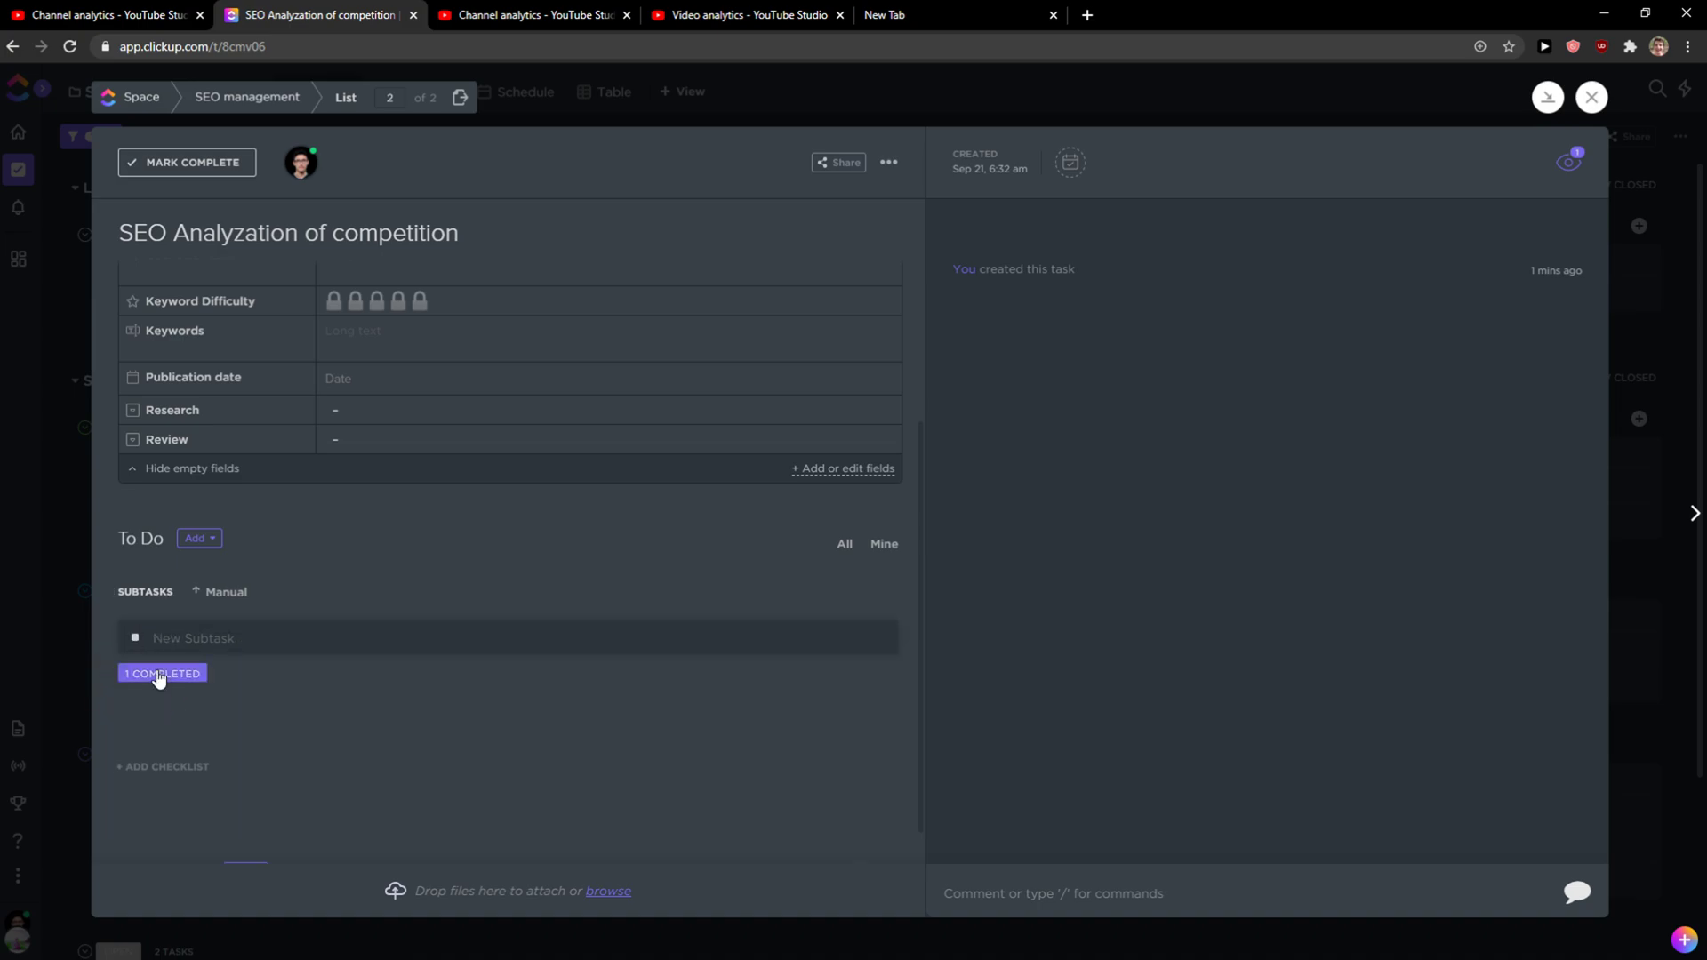
pyautogui.click(127, 630)
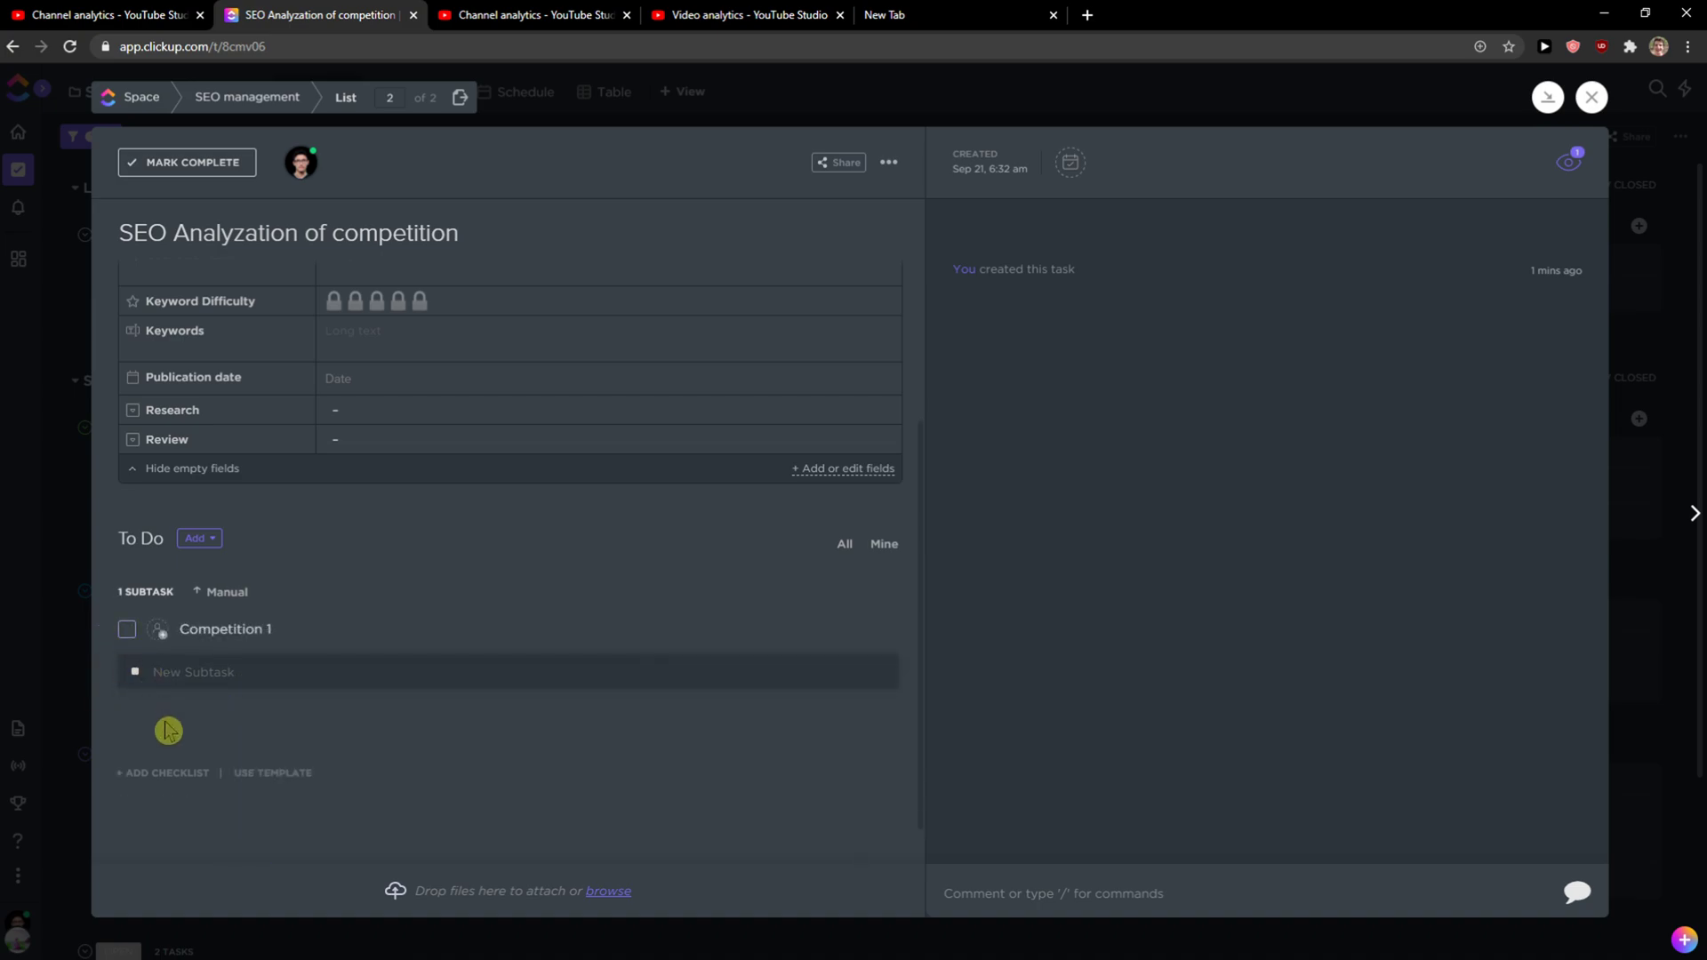
# Add a second subtask named 'competition 2'
pyautogui.click(166, 670)
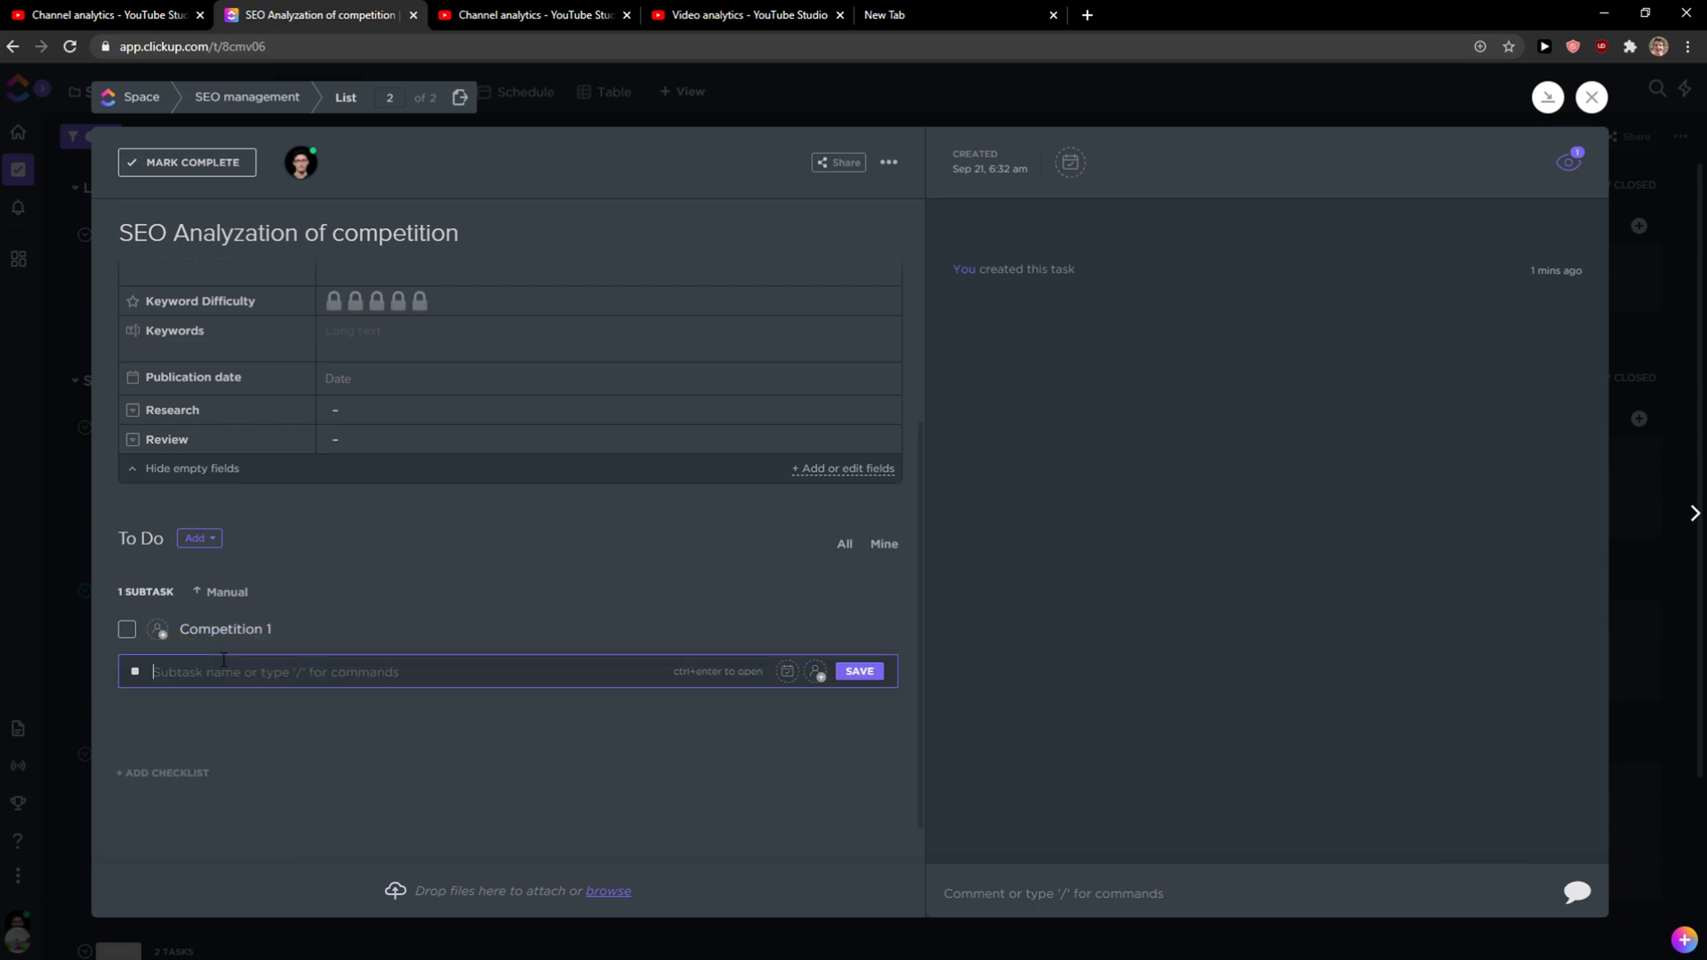
pyautogui.write('competition 2')
pyautogui.click(858, 673)
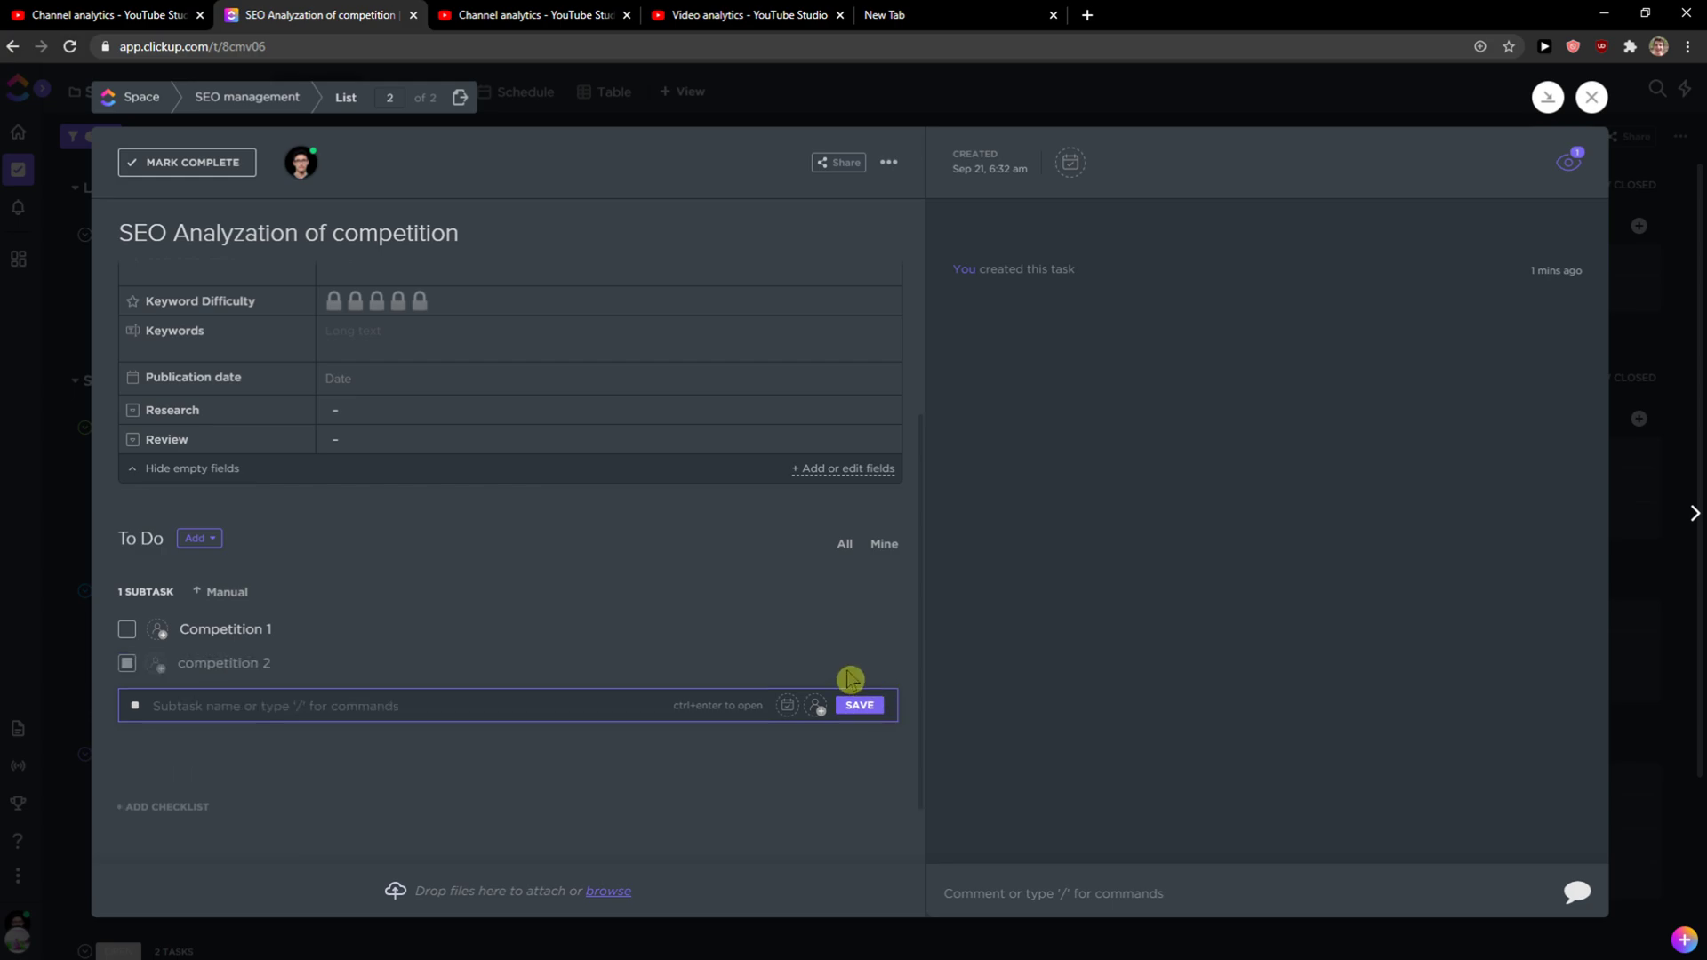
pyautogui.scroll(3, 473, 665)
pyautogui.scroll(-4, 476, 680)
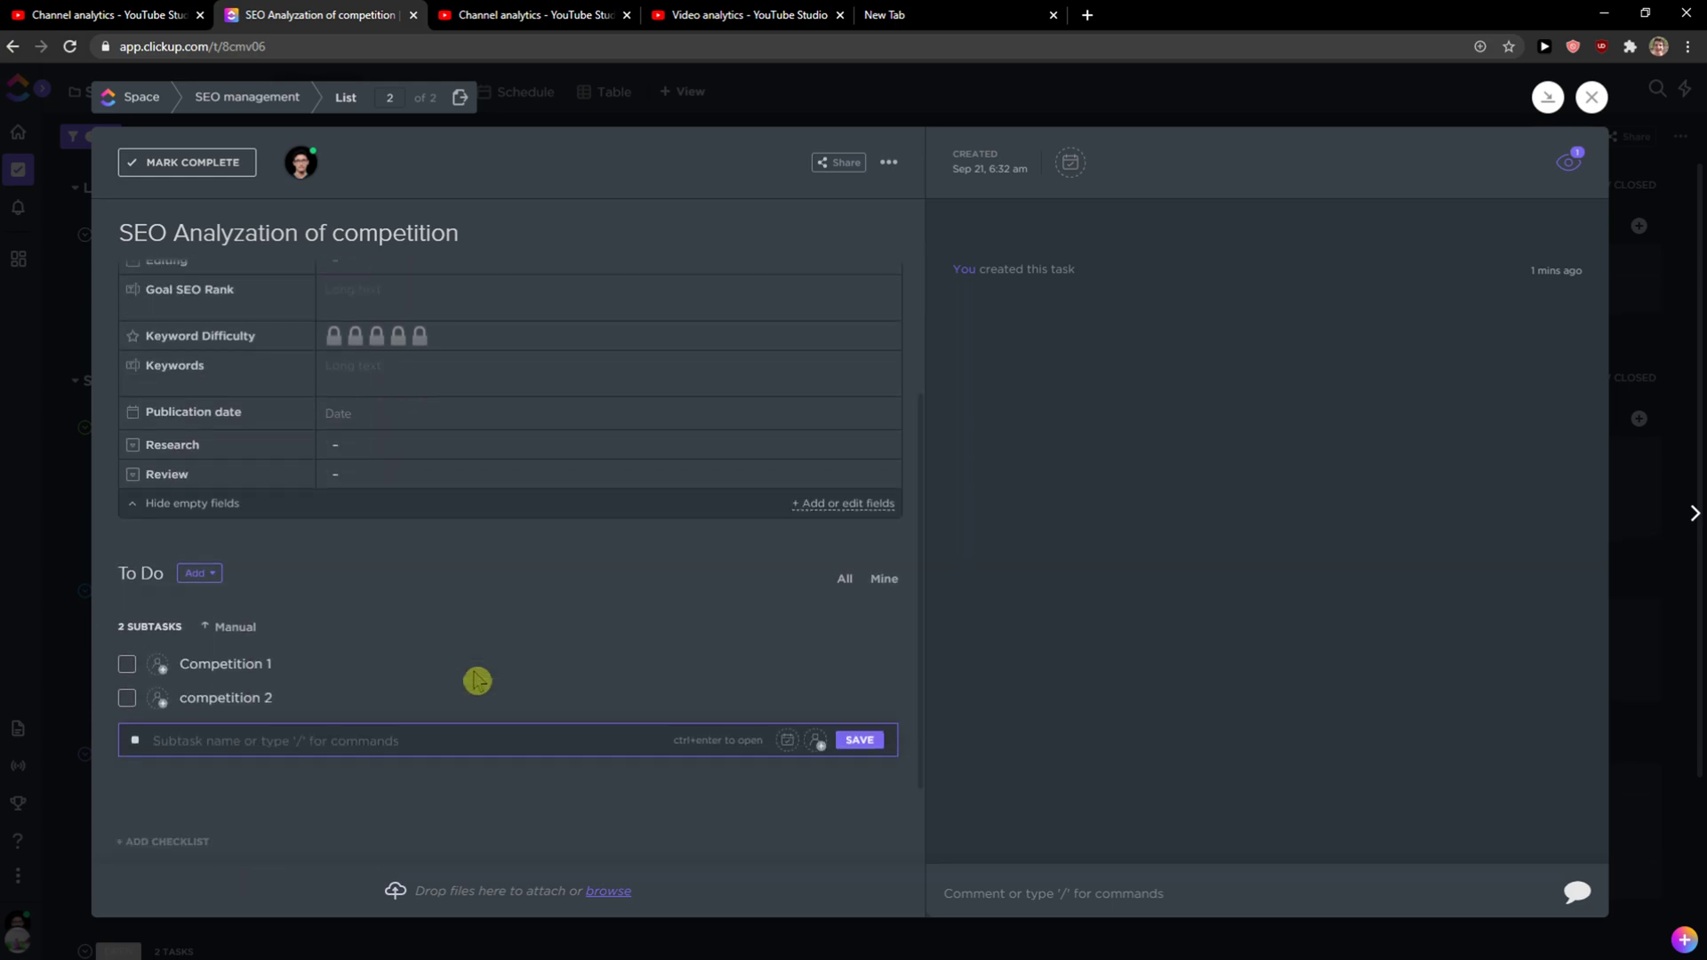
# Post the comment 'yolo' on the task
pyautogui.click(1059, 591)
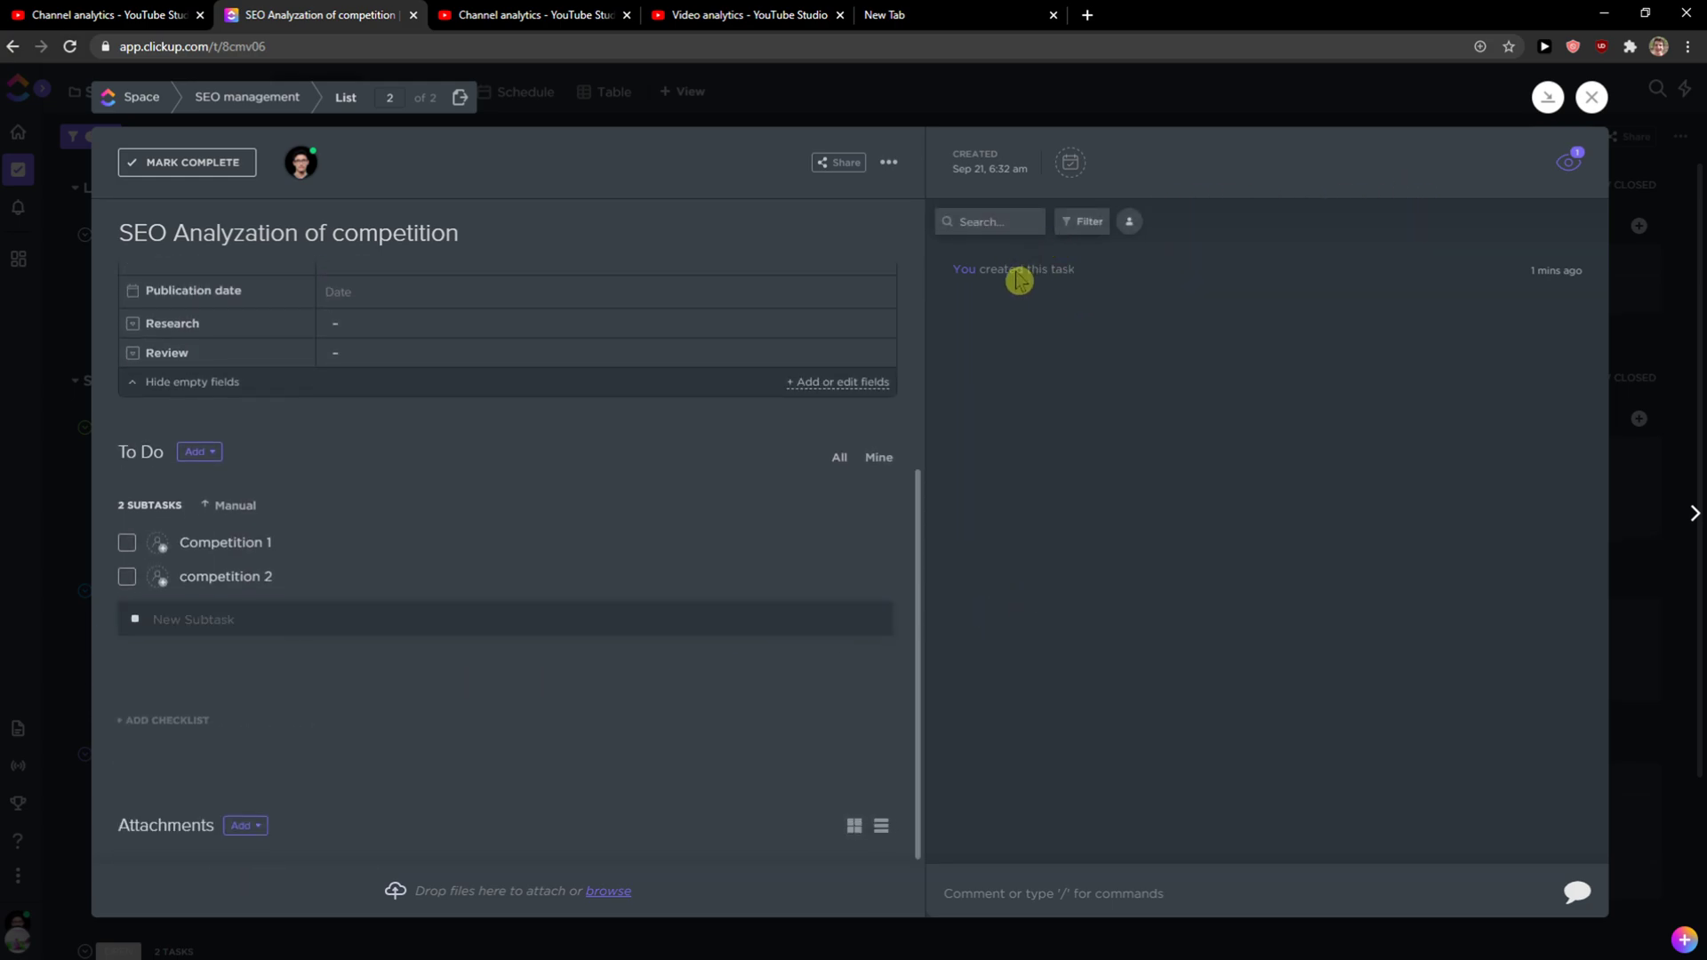
pyautogui.click(997, 900)
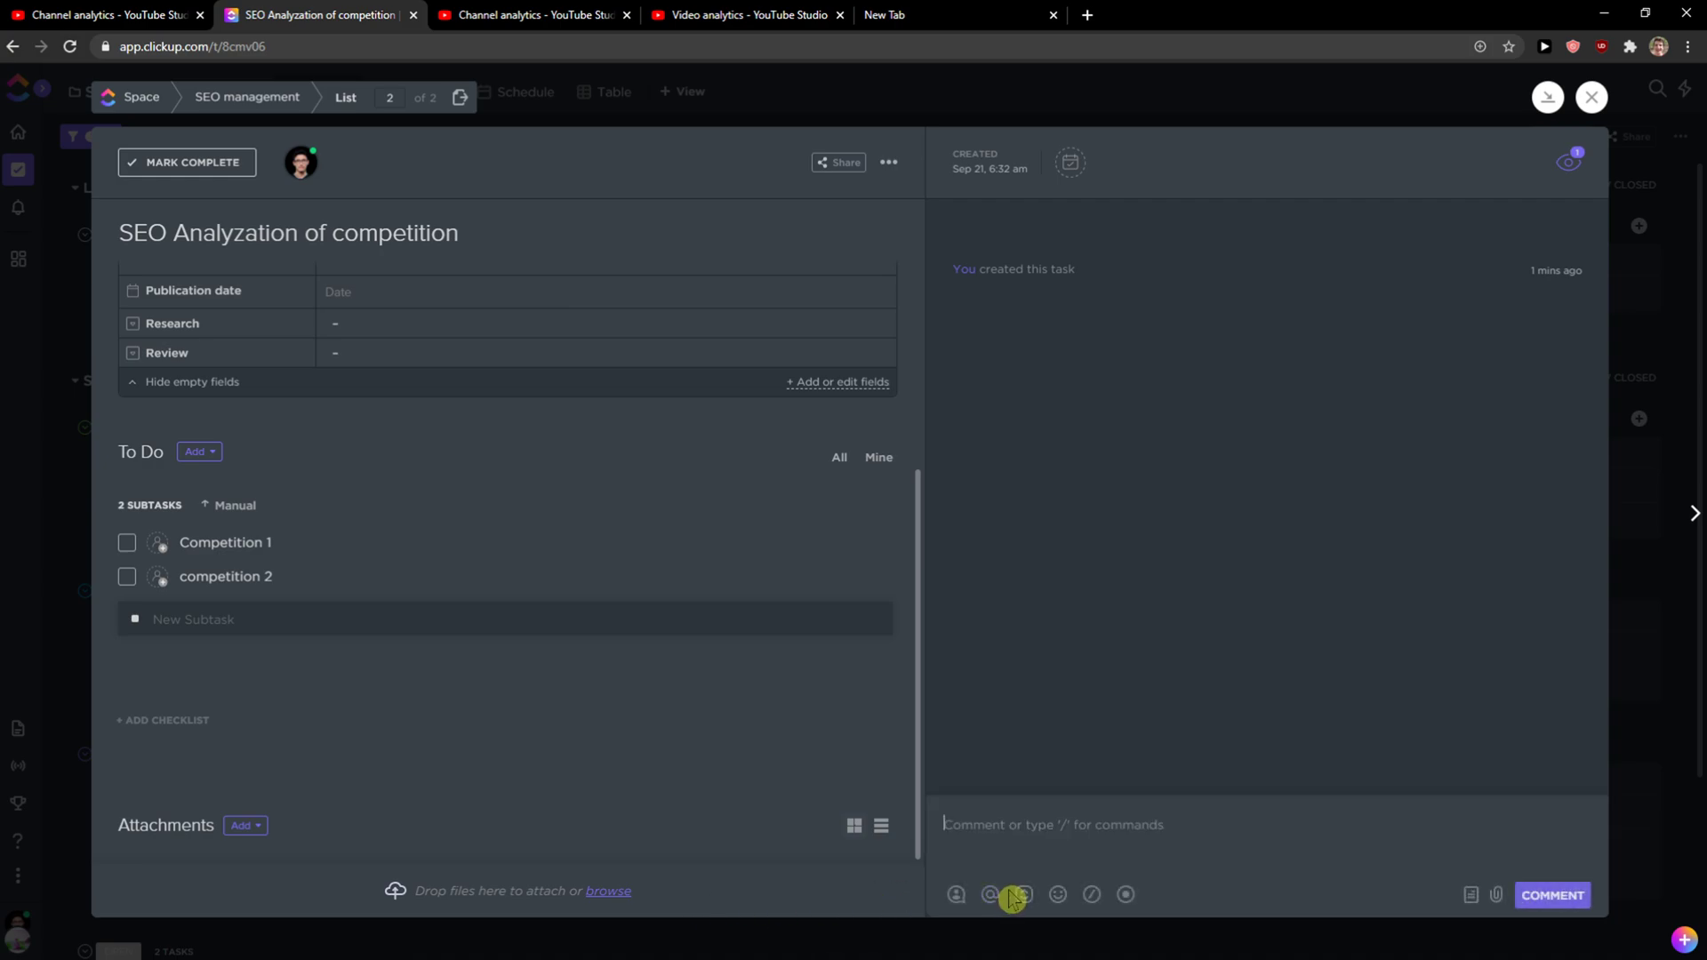
pyautogui.write('yolo')
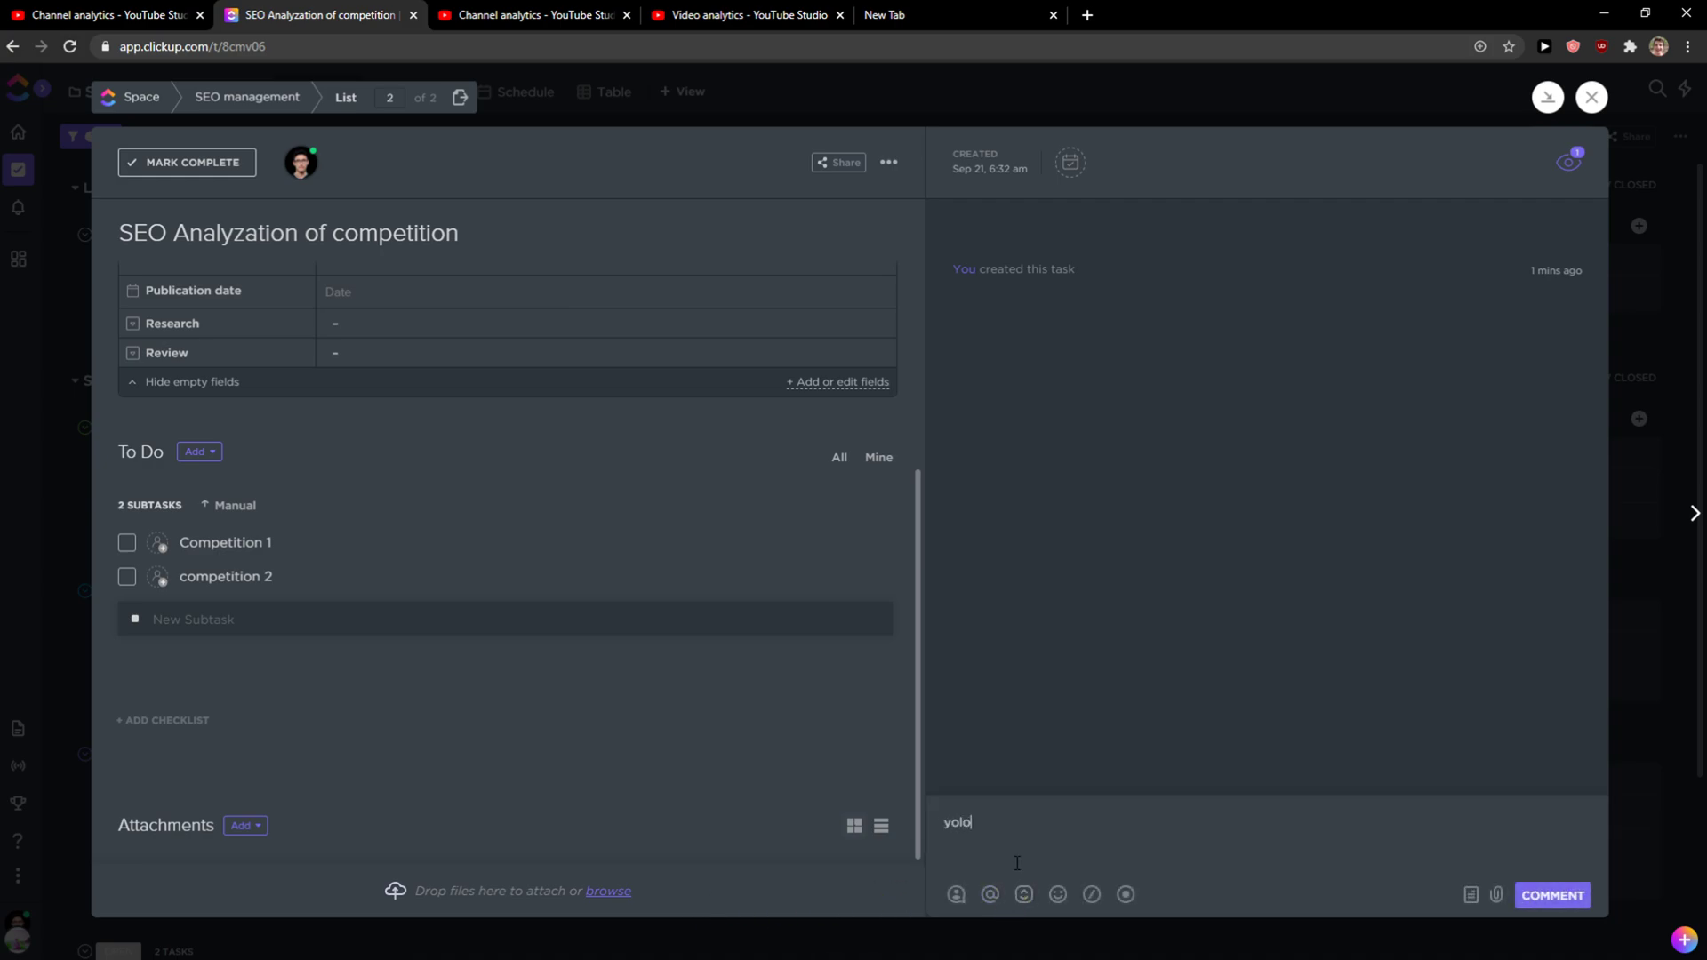
pyautogui.press('Return')
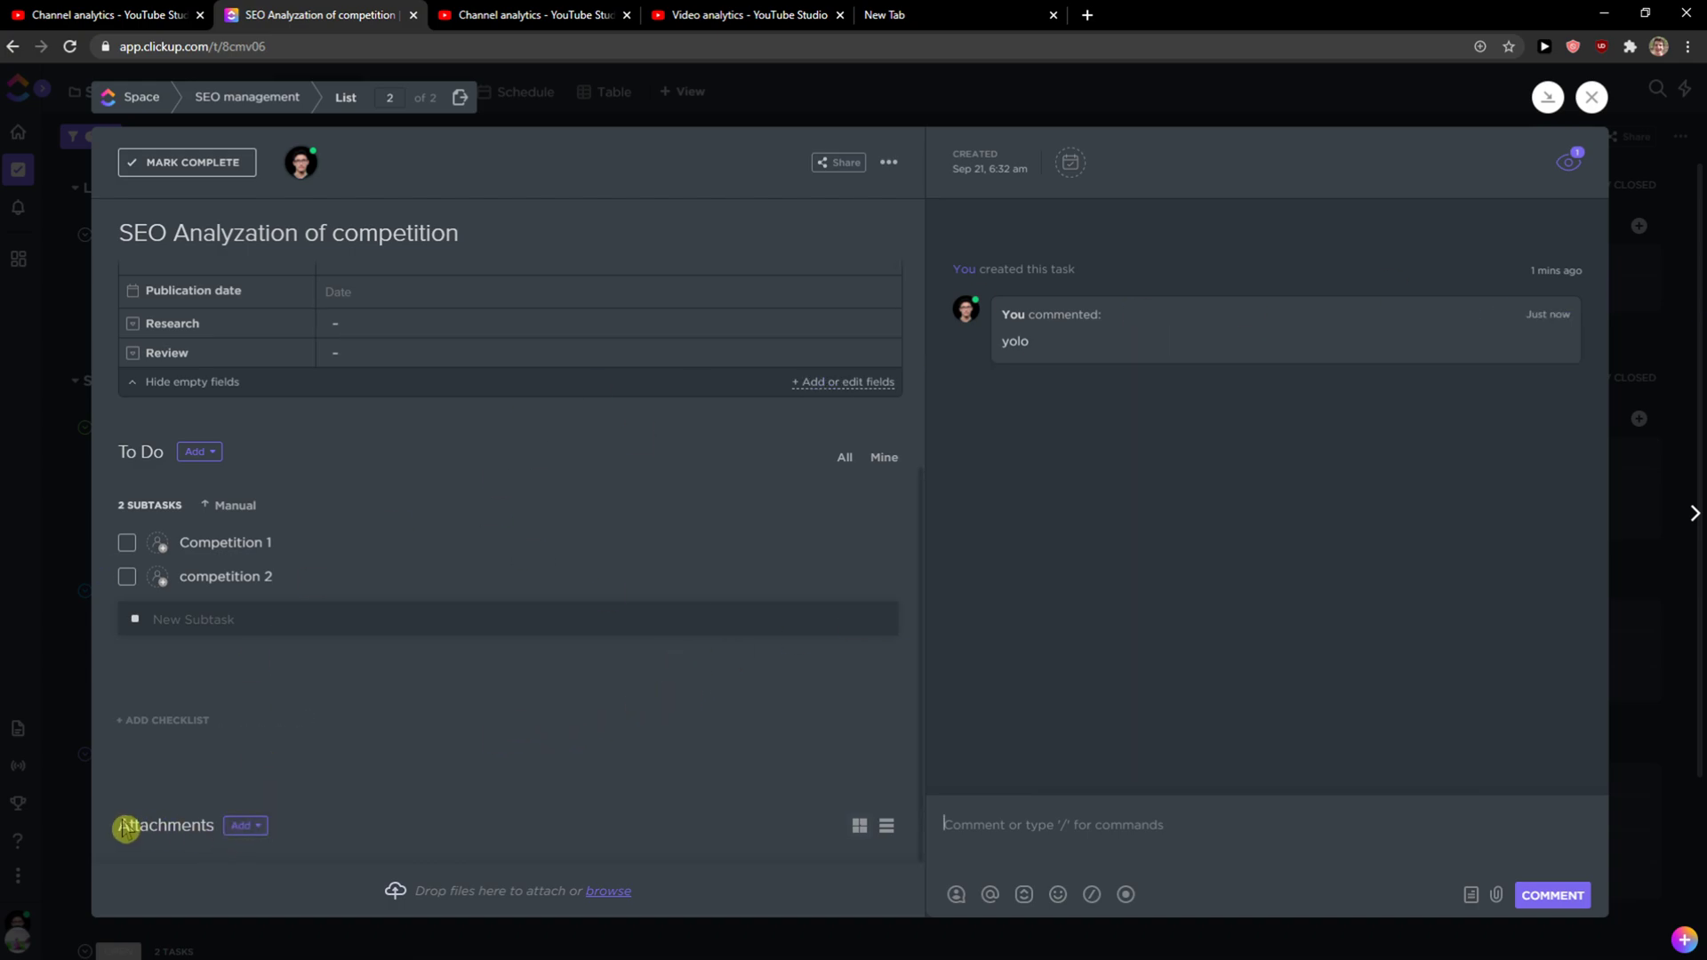
# Add a checklist with one item, 'ps', and mark it done
pyautogui.click(131, 728)
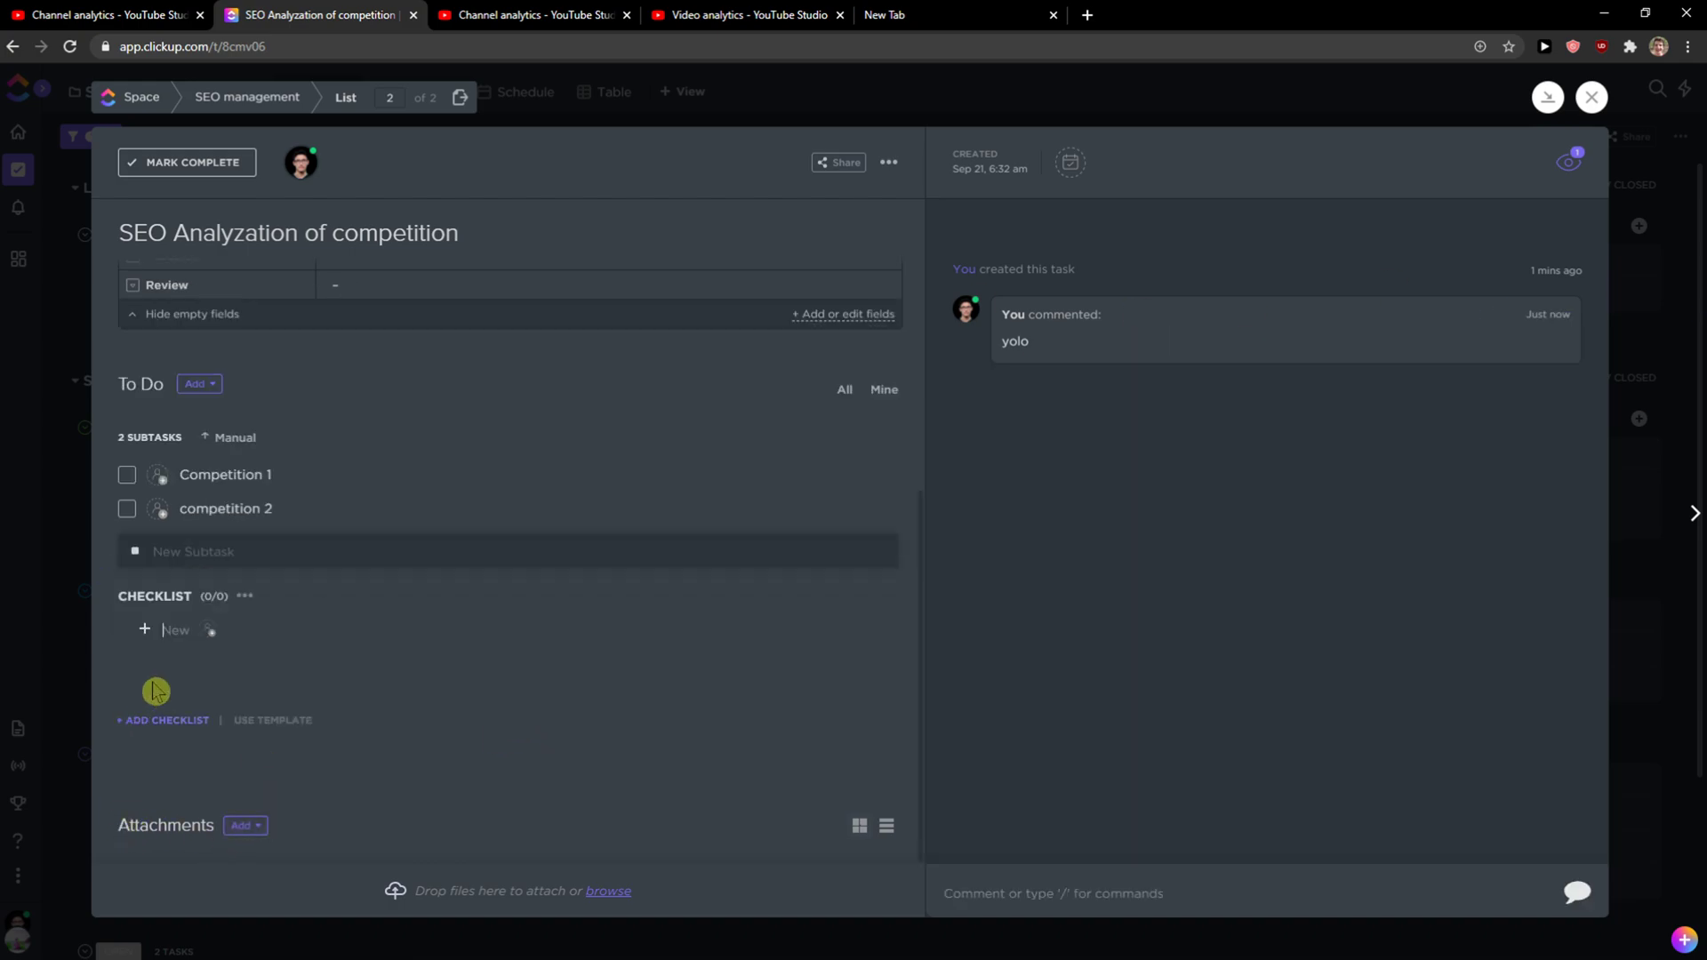
pyautogui.click(191, 634)
pyautogui.write('ps')
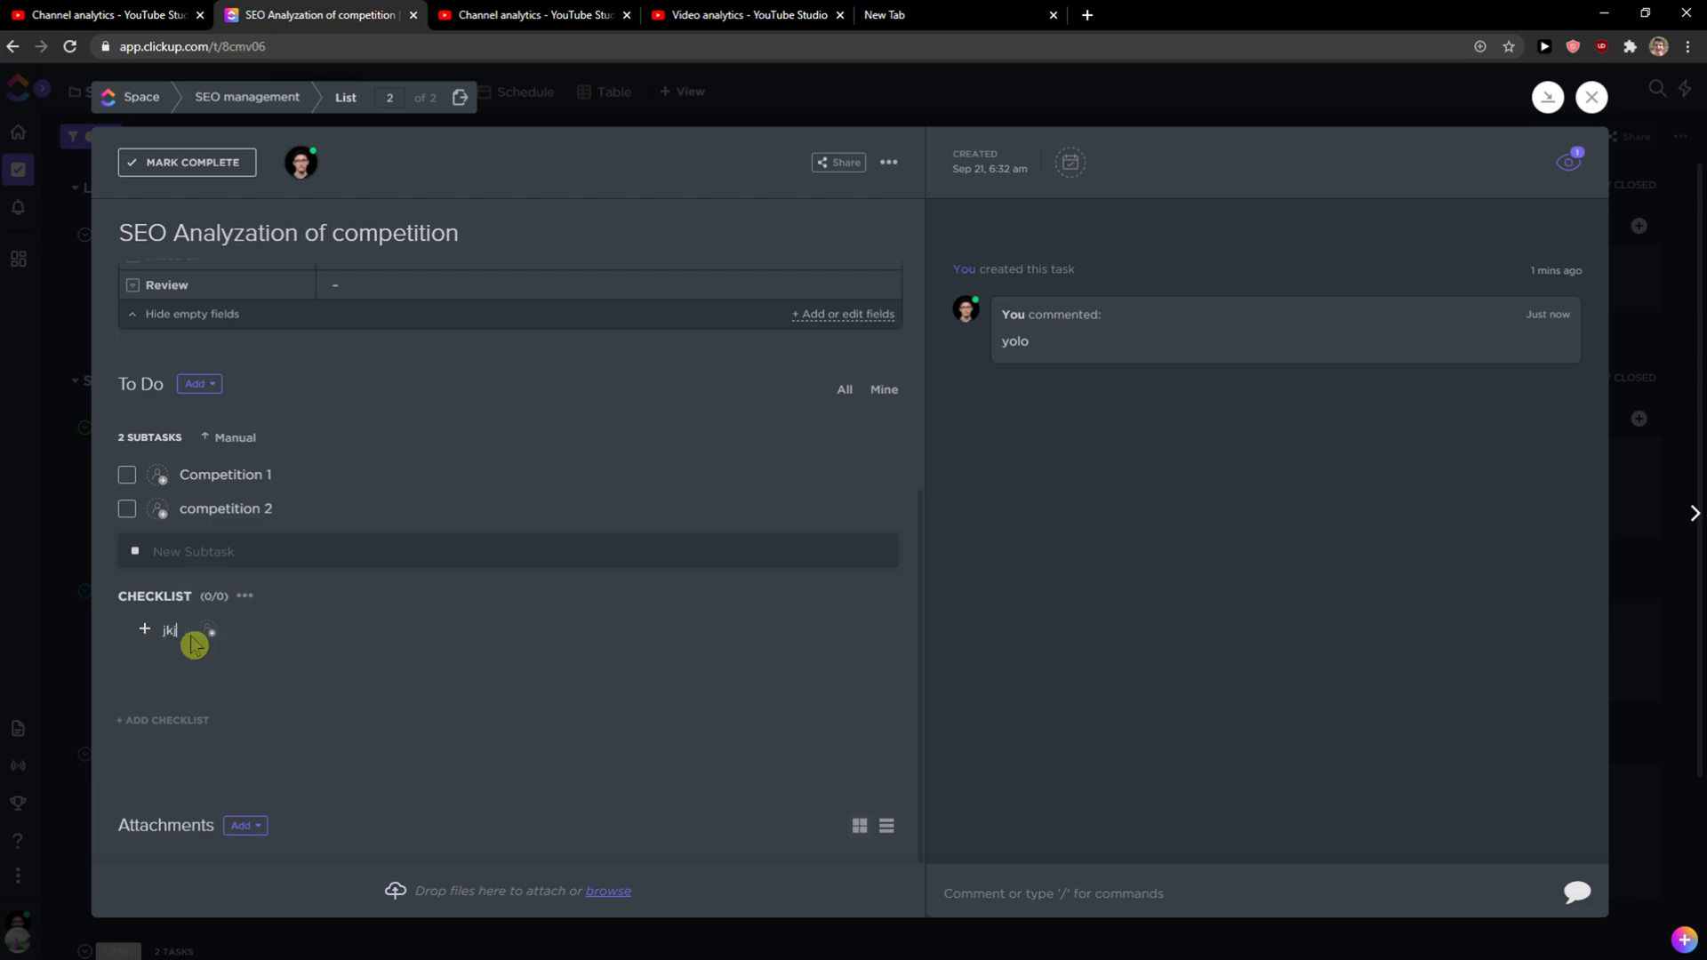
pyautogui.press('Return')
pyautogui.click(130, 628)
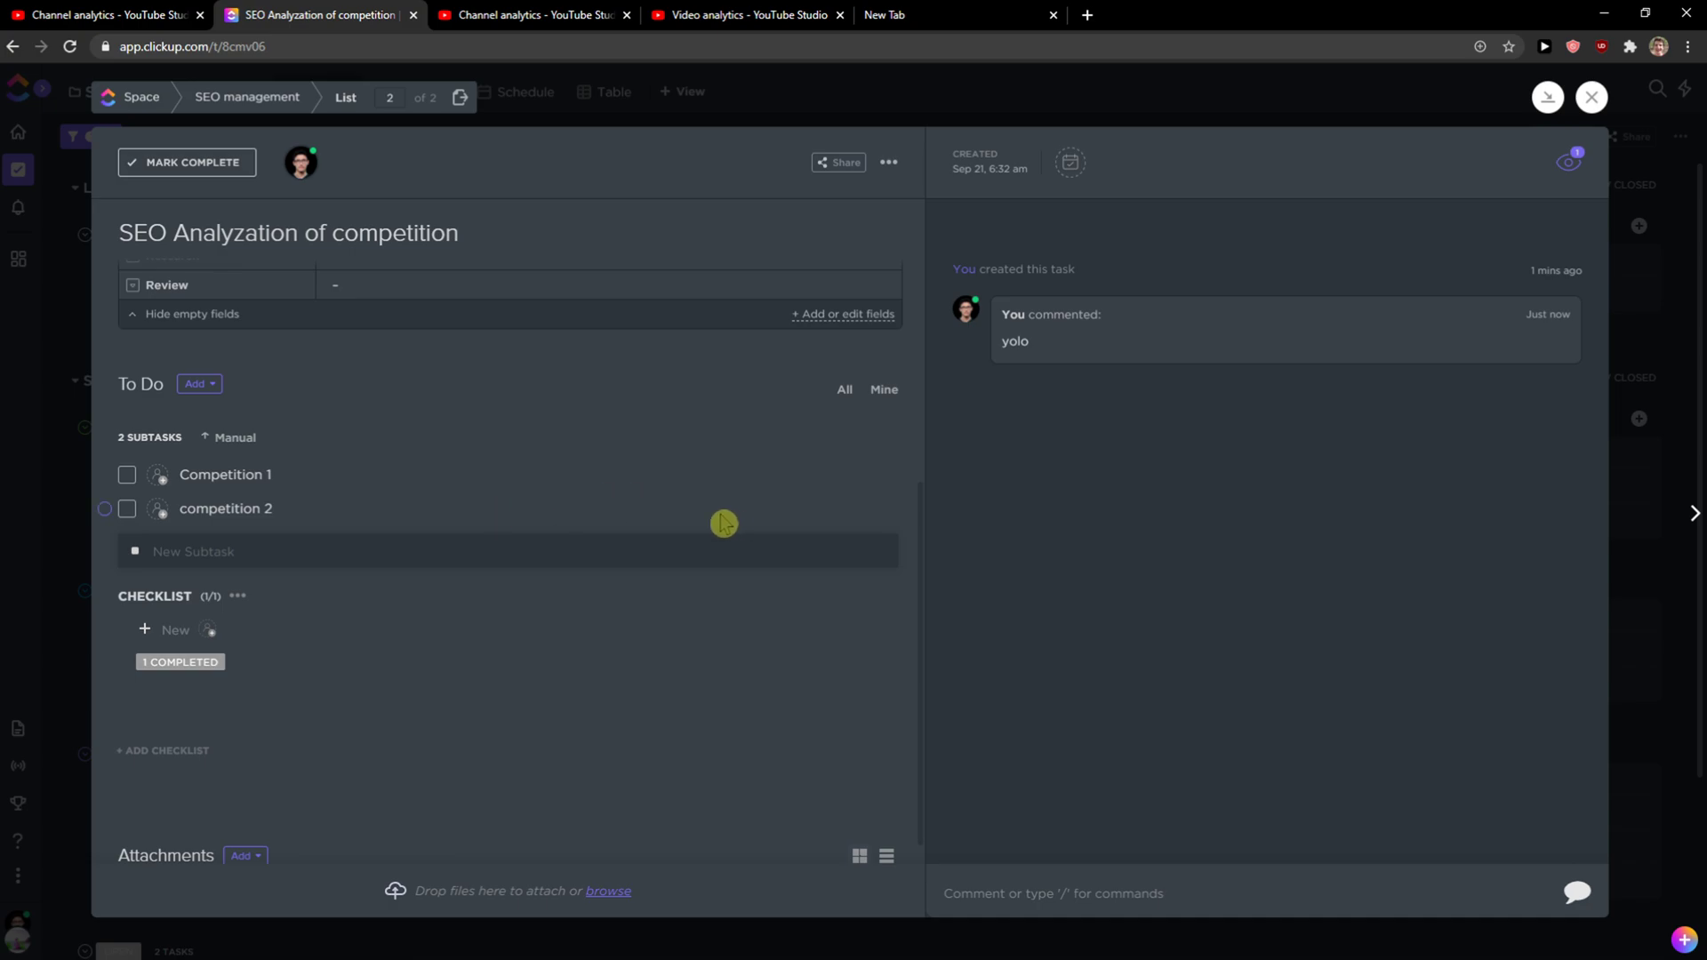
pyautogui.scroll(-1, 622, 551)
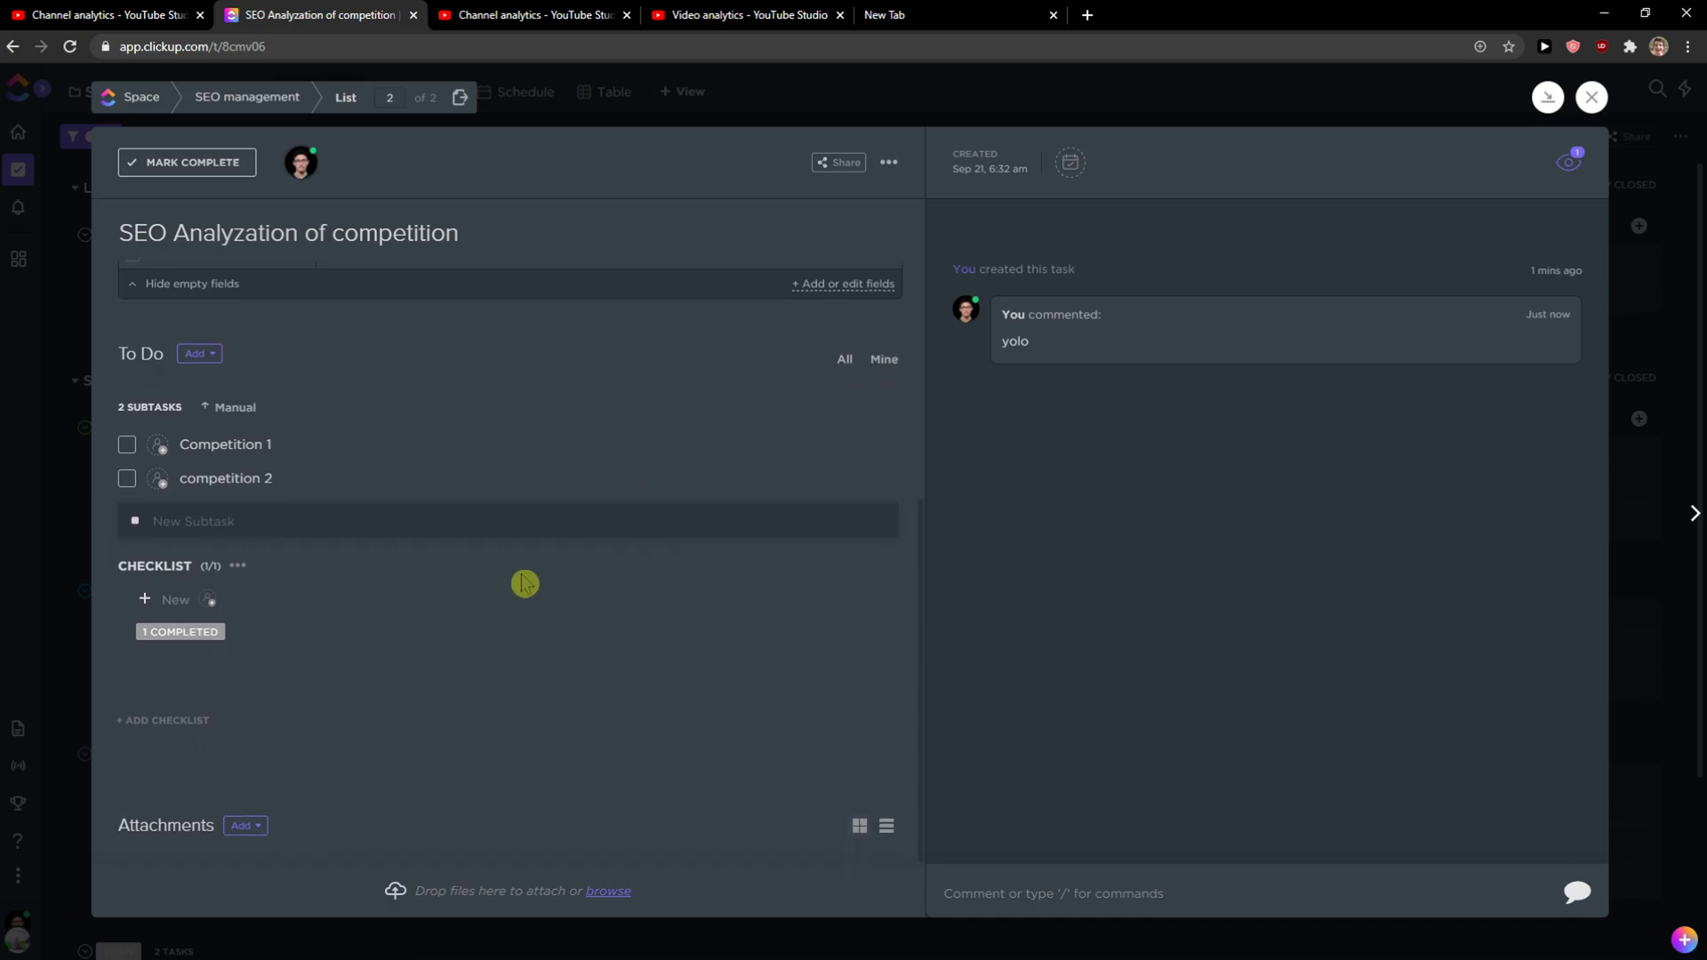
# Look at the attachment Add options, close them unused, and return to the top
pyautogui.click(253, 843)
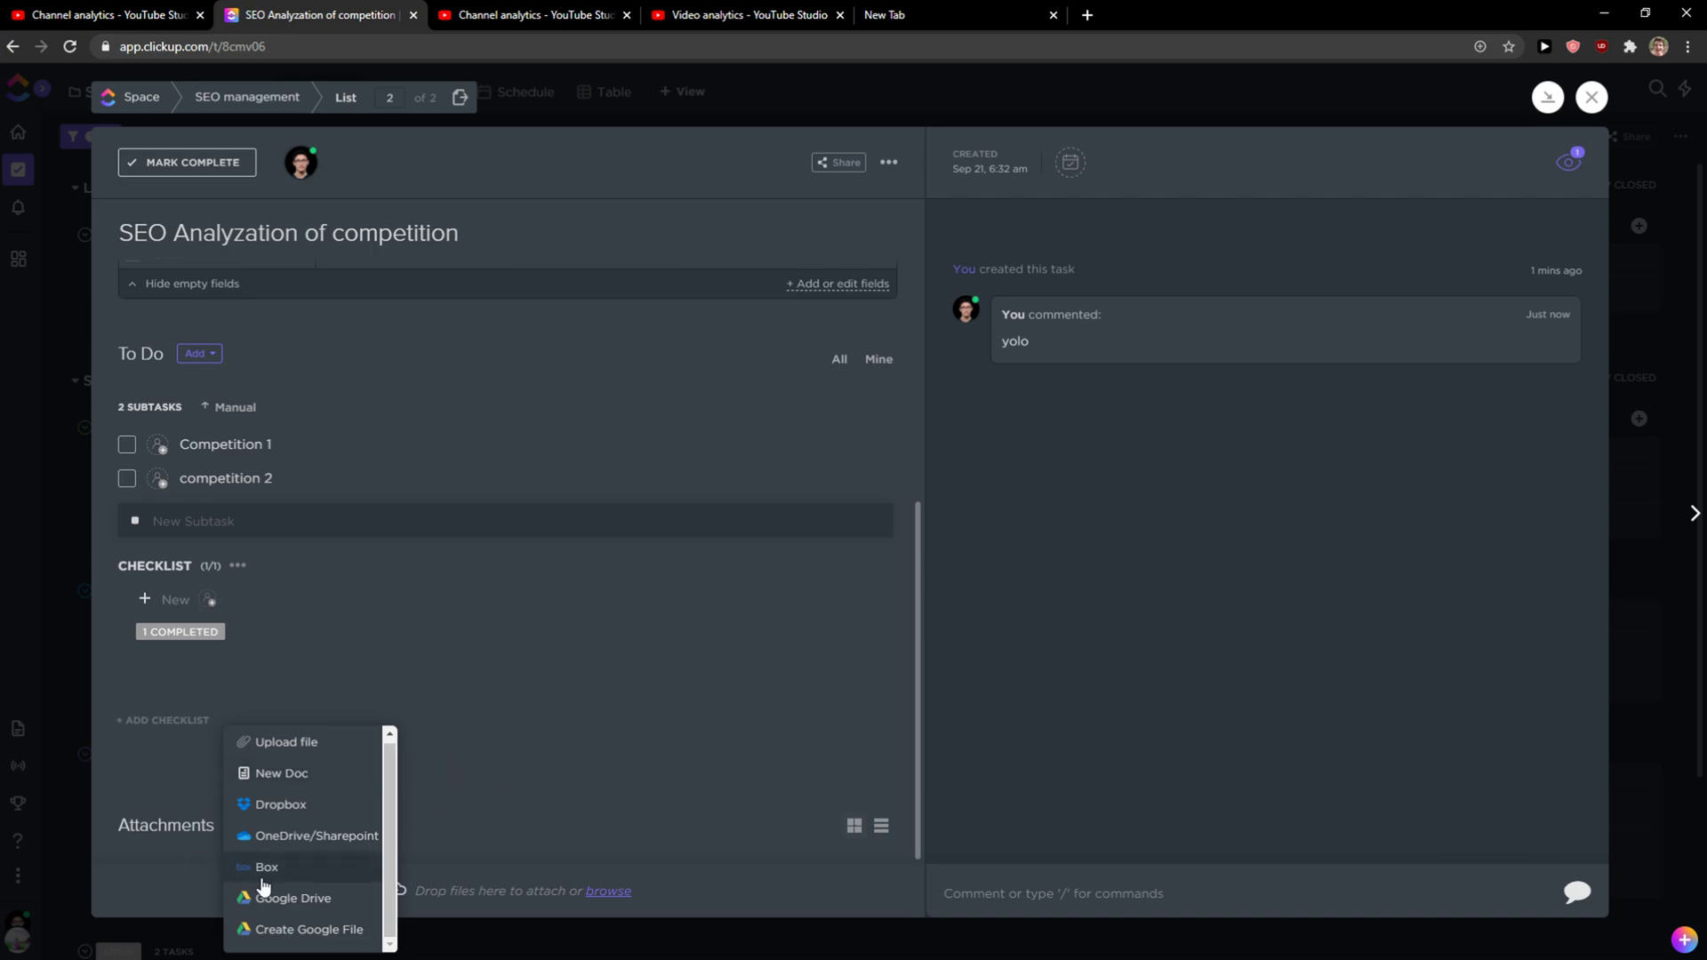
pyautogui.click(587, 751)
pyautogui.scroll(6, 669, 735)
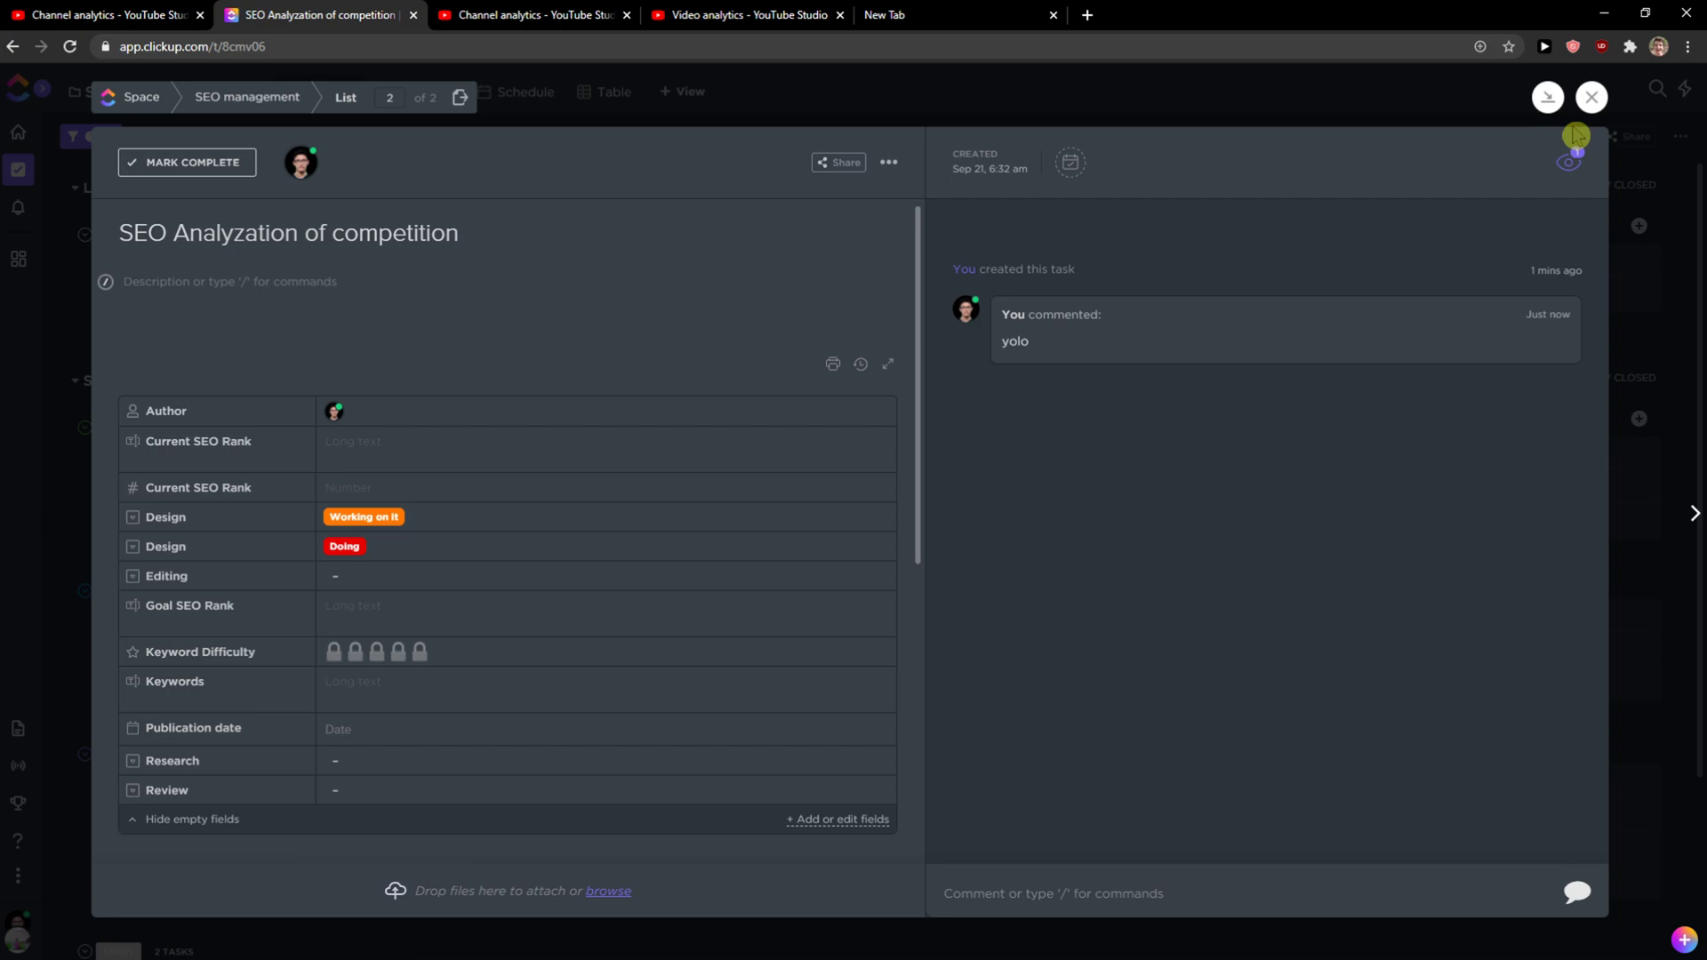
# Close the task, switch to the Home work space, and open the kk task
pyautogui.click(1591, 97)
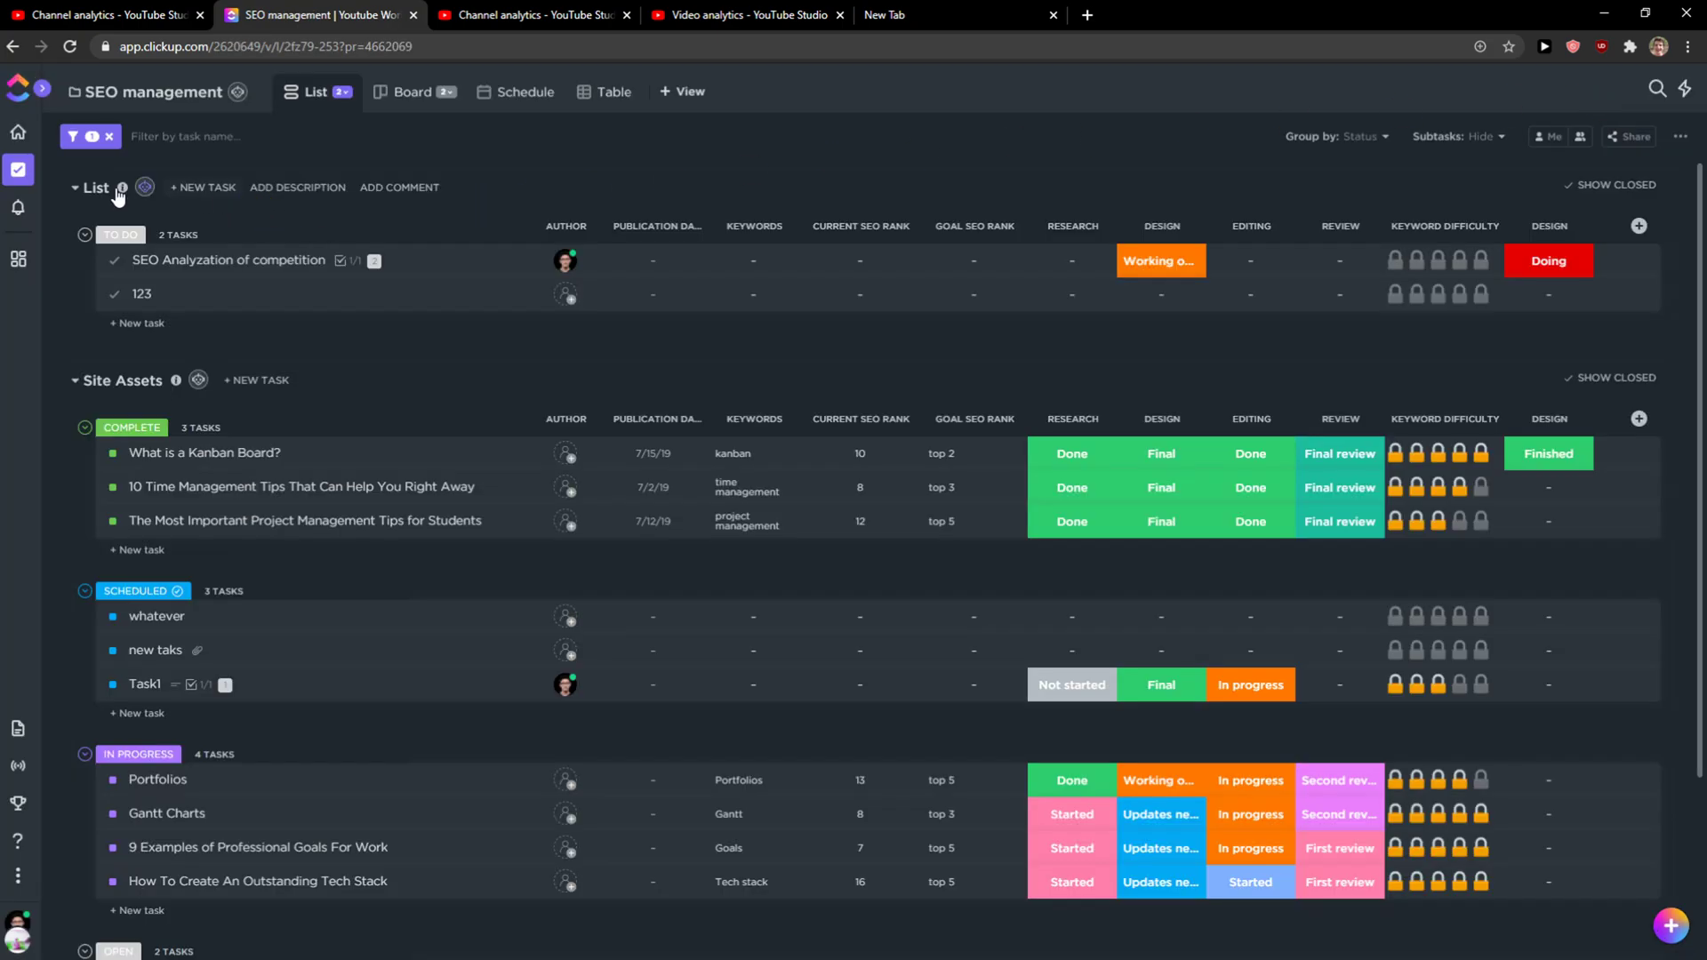
pyautogui.moveTo(27, 211)
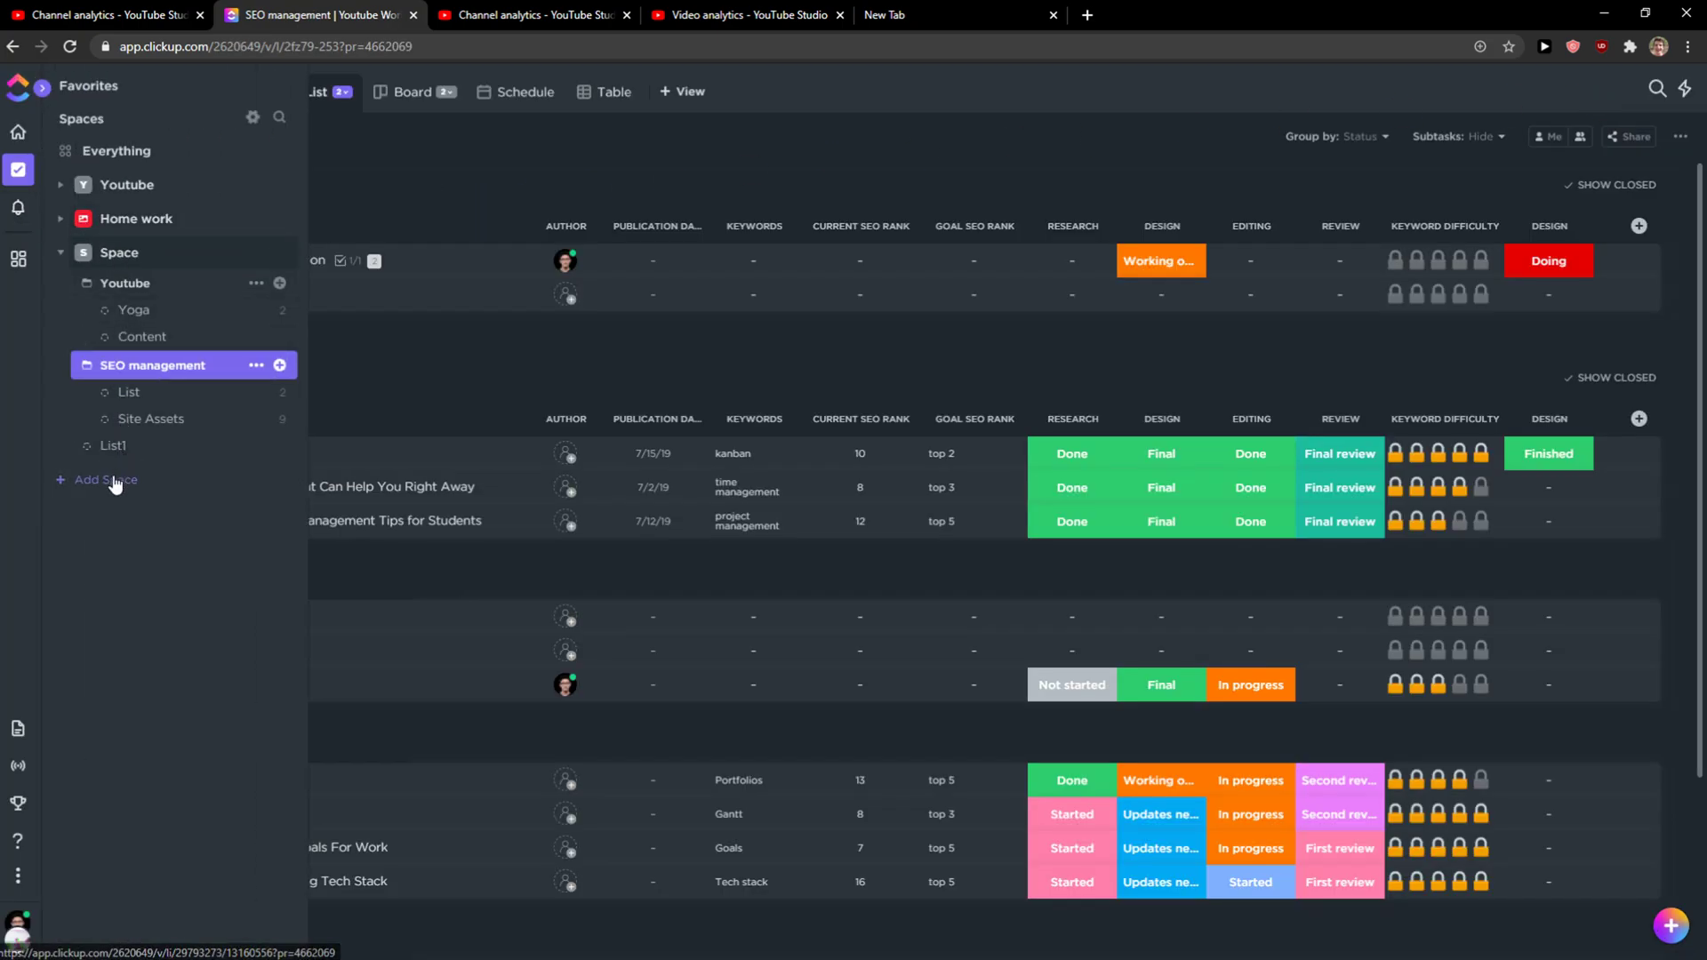
pyautogui.click(136, 218)
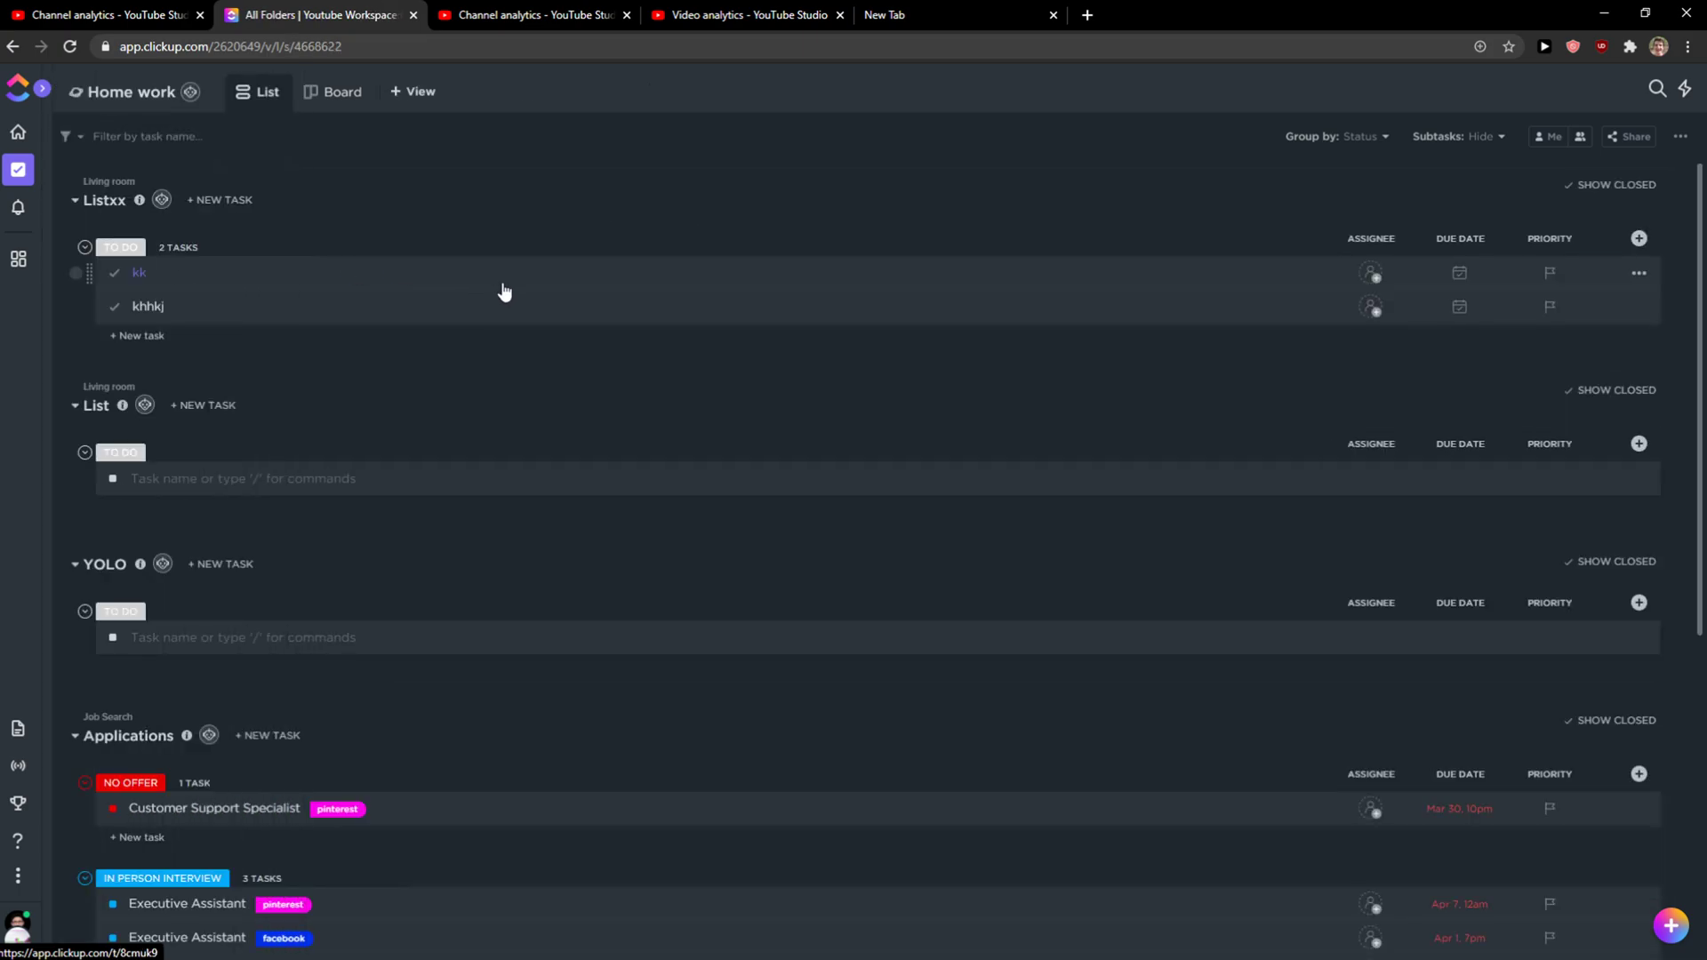
pyautogui.click(404, 289)
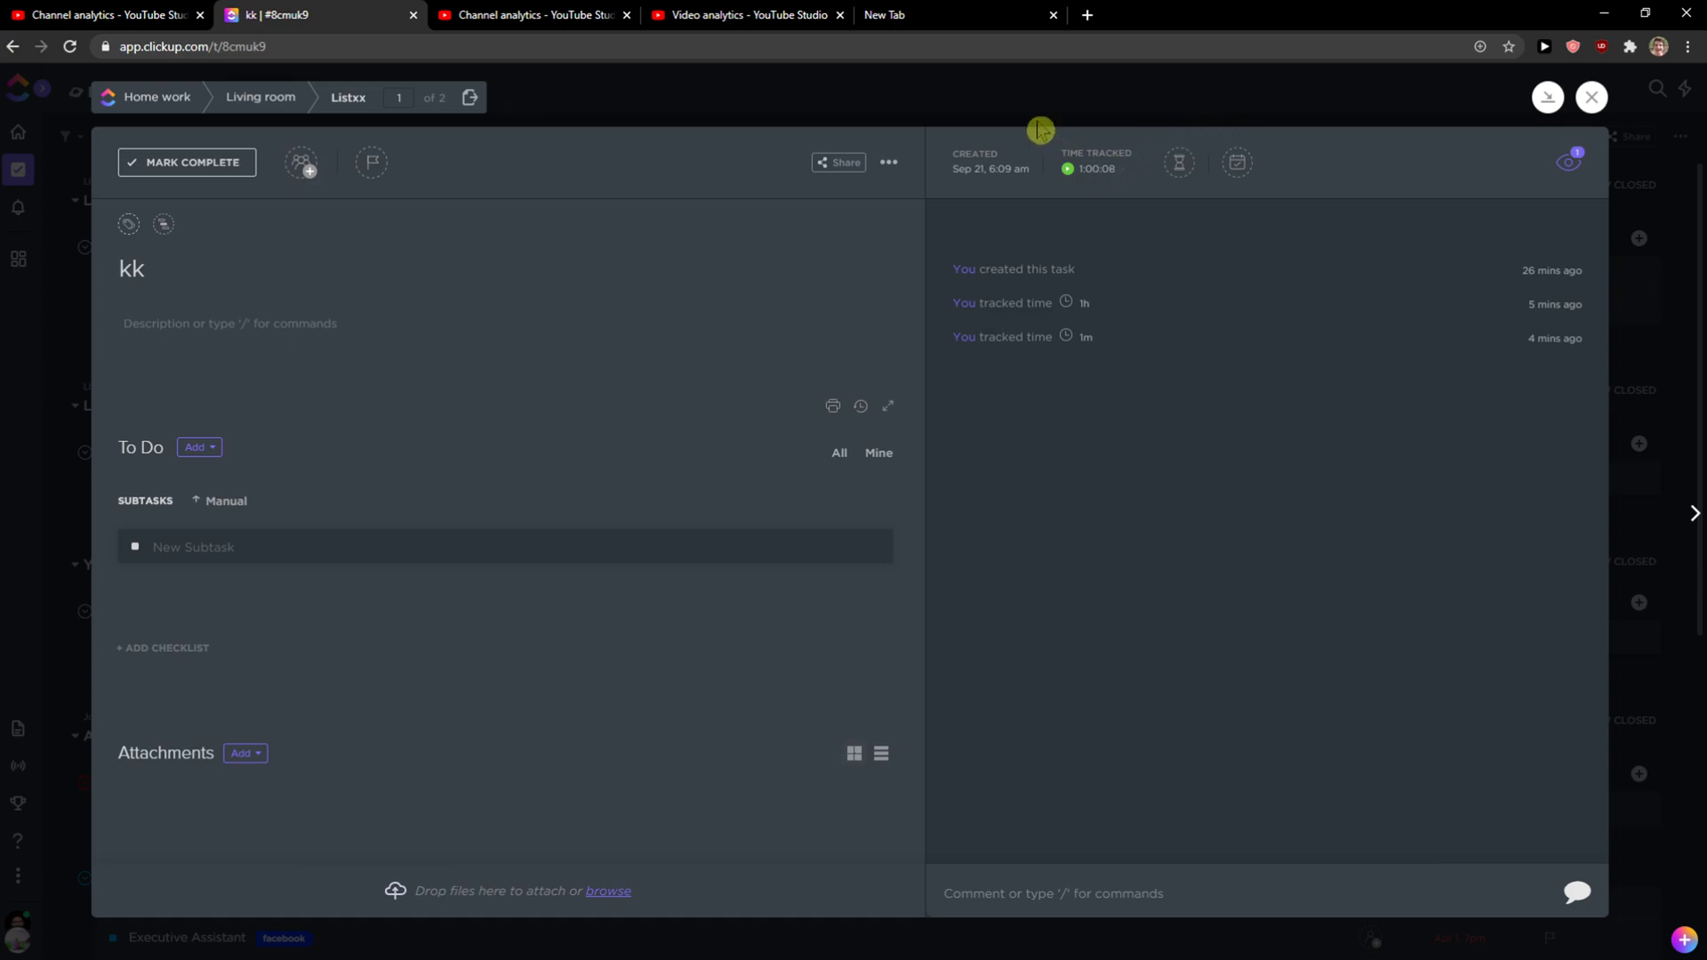
# Start the time tracker on kk and return to the Home work list
pyautogui.click(1067, 169)
pyautogui.click(1104, 186)
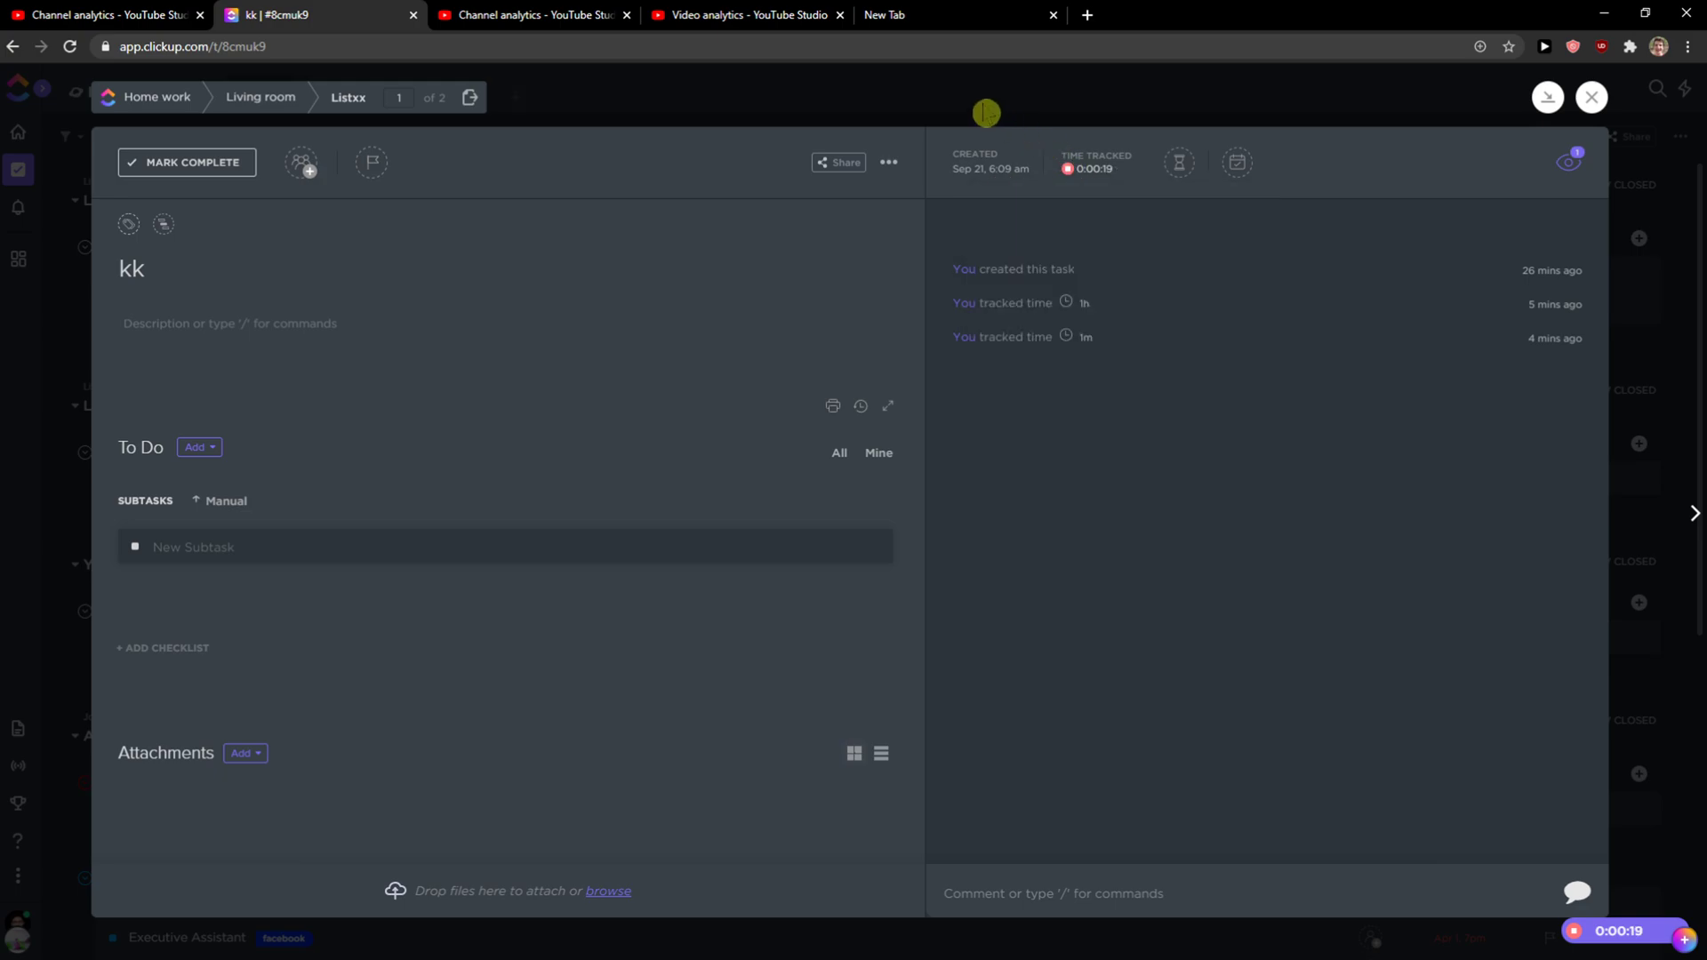
pyautogui.click(1591, 97)
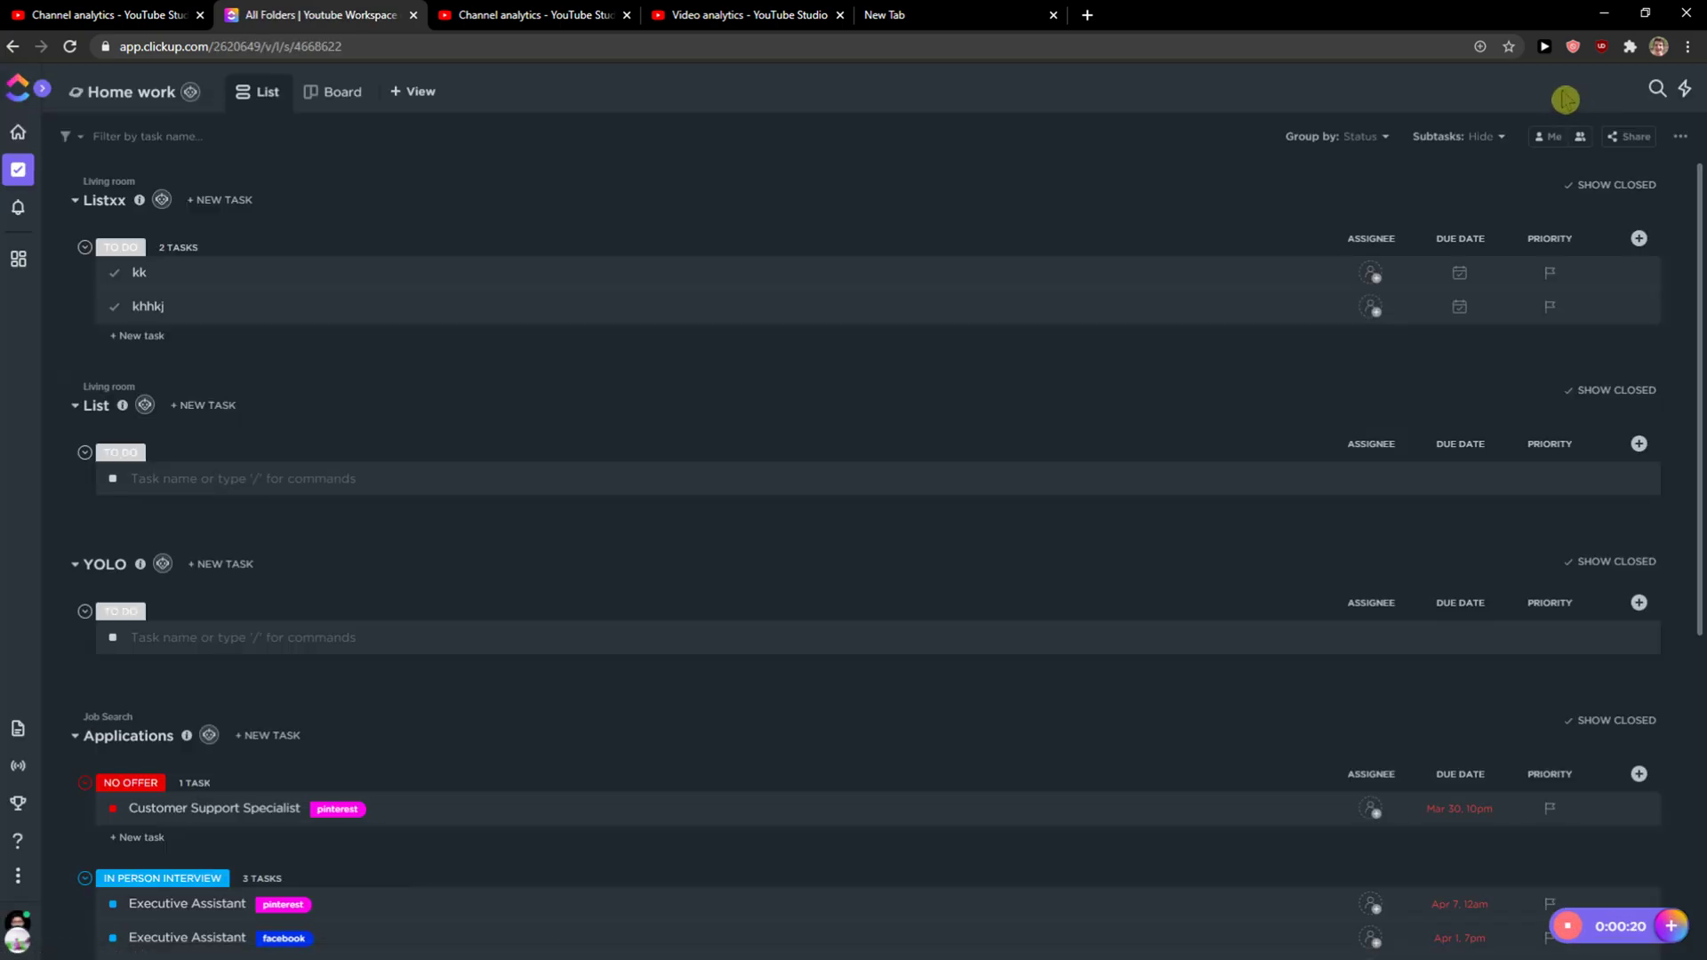